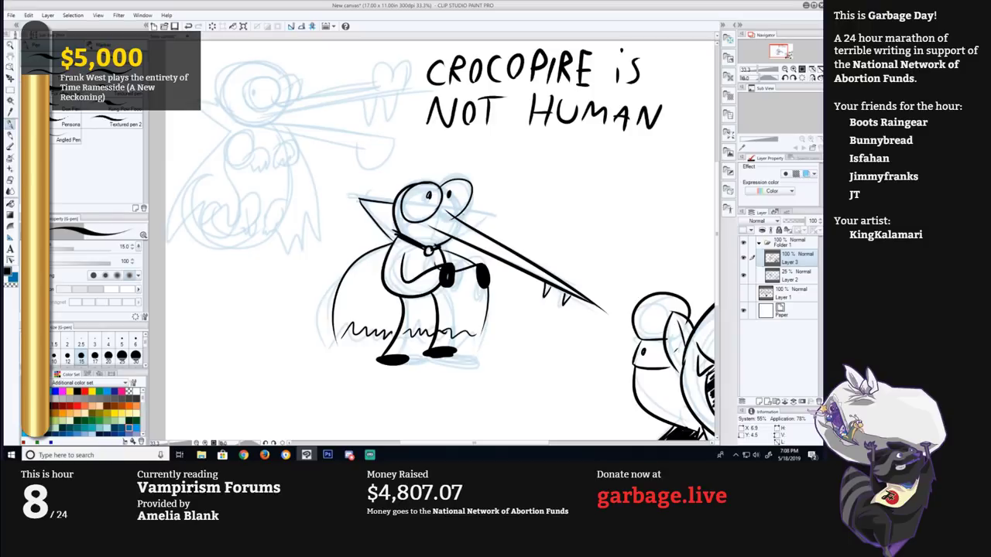
Step: Hand-letter the caption "VAMPSQUITO ALSO NOT HUMAN" in black beside the mosquito character's head on Layer 3
{"action": "mouse_move", "coordinate": [500, 180]}
{"action": "left_mouse_down"}
{"action": "mouse_move", "coordinate": [531, 196]}
{"action": "mouse_move", "coordinate": [578, 194]}
{"action": "mouse_move", "coordinate": [589, 183]}
{"action": "mouse_move", "coordinate": [592, 200]}
{"action": "mouse_move", "coordinate": [604, 181]}
{"action": "mouse_move", "coordinate": [620, 198]}
{"action": "mouse_move", "coordinate": [630, 180]}
{"action": "left_mouse_up"}
{"action": "mouse_move", "coordinate": [634, 182]}
{"action": "left_mouse_down"}
{"action": "mouse_move", "coordinate": [630, 197]}
{"action": "mouse_move", "coordinate": [634, 182]}
{"action": "left_mouse_up"}
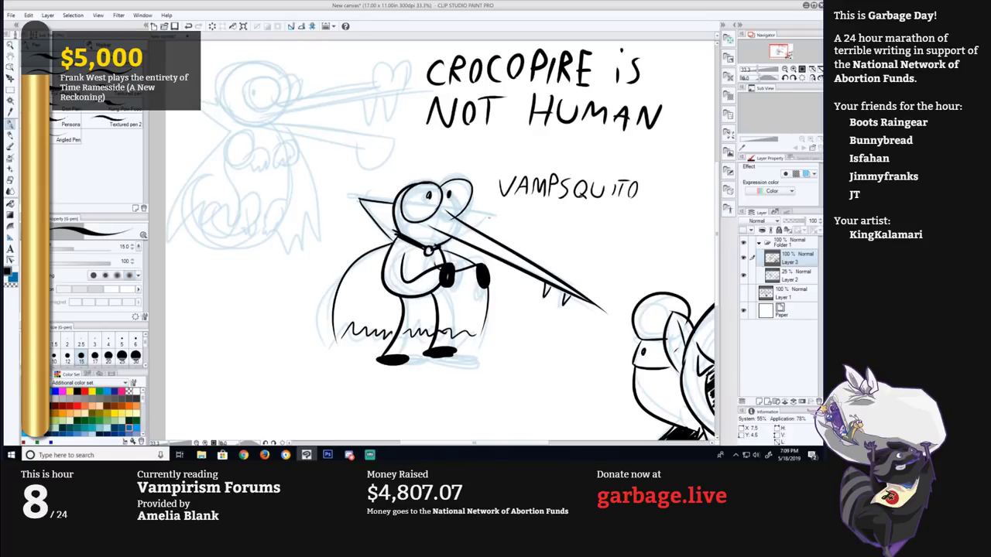
{"action": "mouse_move", "coordinate": [461, 208]}
{"action": "left_mouse_down"}
{"action": "mouse_move", "coordinate": [486, 218]}
{"action": "mouse_move", "coordinate": [474, 225]}
{"action": "mouse_move", "coordinate": [509, 218]}
{"action": "left_mouse_up"}
{"action": "mouse_move", "coordinate": [513, 205]}
{"action": "left_mouse_down"}
{"action": "mouse_move", "coordinate": [512, 225]}
{"action": "mouse_move", "coordinate": [523, 226]}
{"action": "mouse_move", "coordinate": [577, 208]}
{"action": "mouse_move", "coordinate": [597, 225]}
{"action": "mouse_move", "coordinate": [604, 206]}
{"action": "left_mouse_up"}
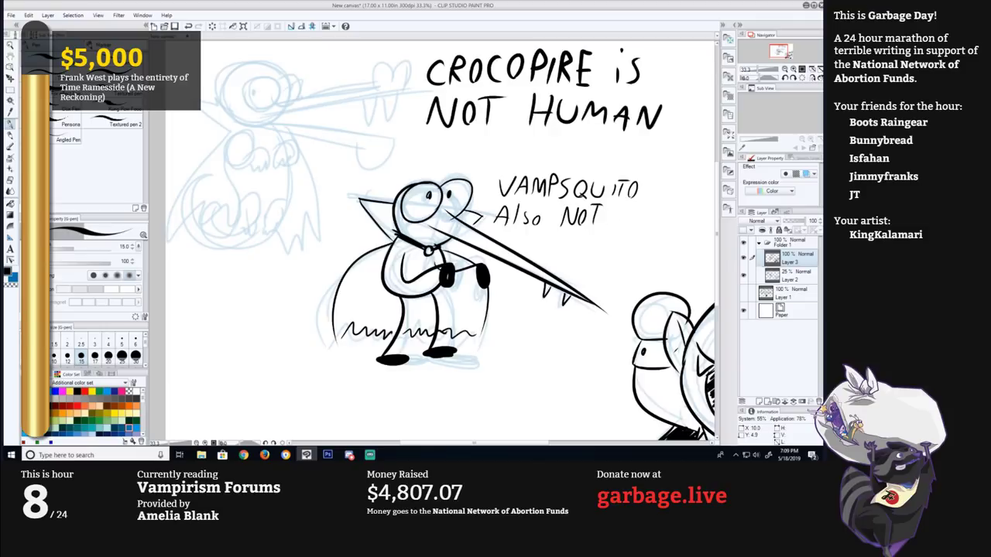
{"action": "mouse_move", "coordinate": [534, 233]}
{"action": "left_mouse_down"}
{"action": "mouse_move", "coordinate": [534, 250]}
{"action": "mouse_move", "coordinate": [543, 241]}
{"action": "left_mouse_up"}
{"action": "mouse_move", "coordinate": [541, 230]}
{"action": "left_mouse_down"}
{"action": "mouse_move", "coordinate": [572, 246]}
{"action": "mouse_move", "coordinate": [587, 236]}
{"action": "mouse_move", "coordinate": [585, 249]}
{"action": "mouse_move", "coordinate": [606, 233]}
{"action": "left_mouse_up"}
Step: On Layer 2, sketch a new character's round head with two eyes in blue rough pencil in the empty area beside the CROCOPIRE lettering
{"action": "left_click", "coordinate": [796, 276]}
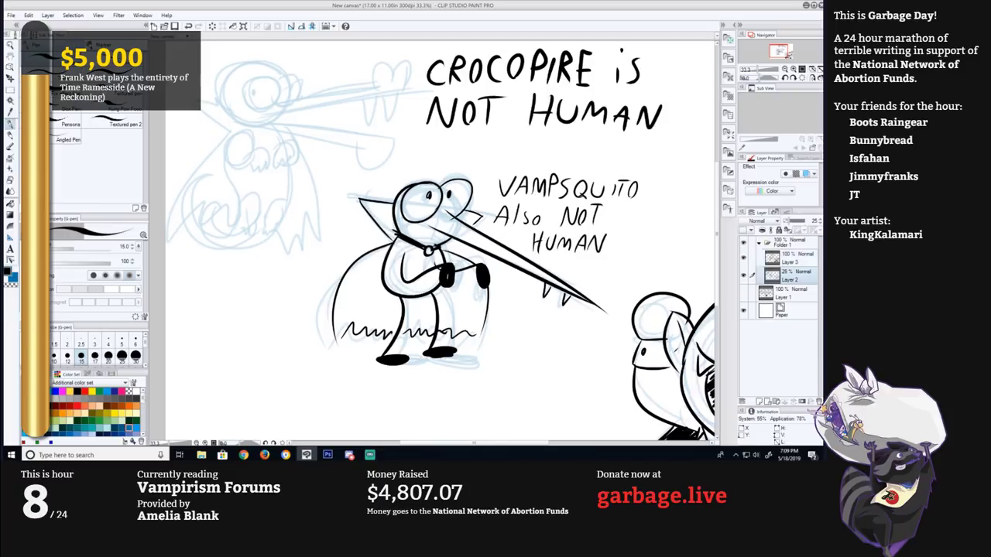
{"action": "key", "text": "x"}
{"action": "key", "text": "bracketleft"}
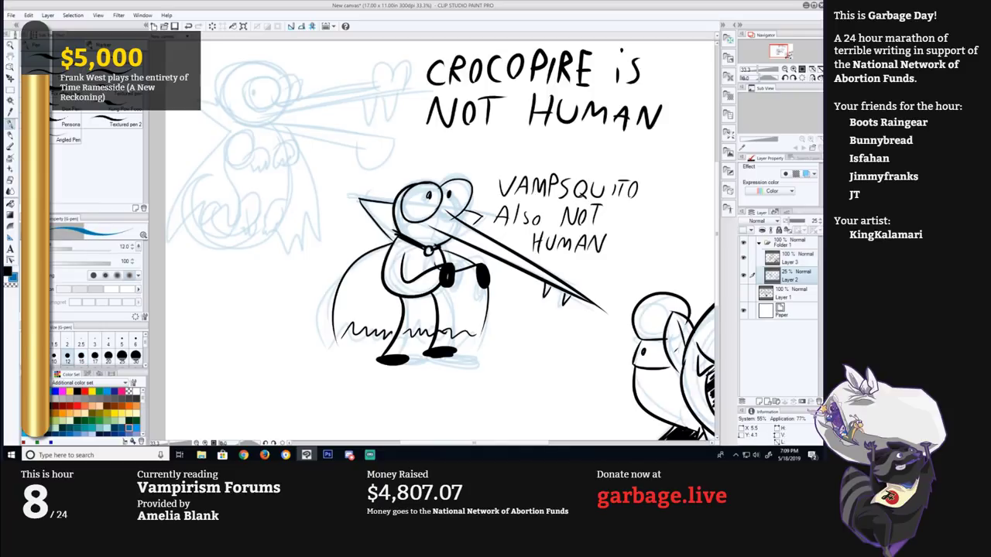
{"action": "key", "text": "p"}
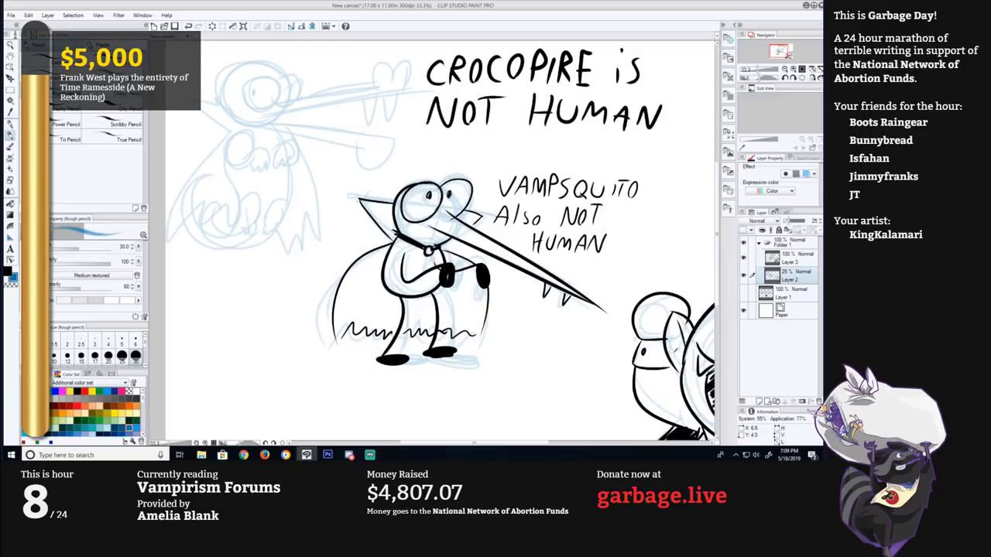
{"action": "left_click_drag", "start_coordinate": [518, 163], "coordinate": [262, 214]}
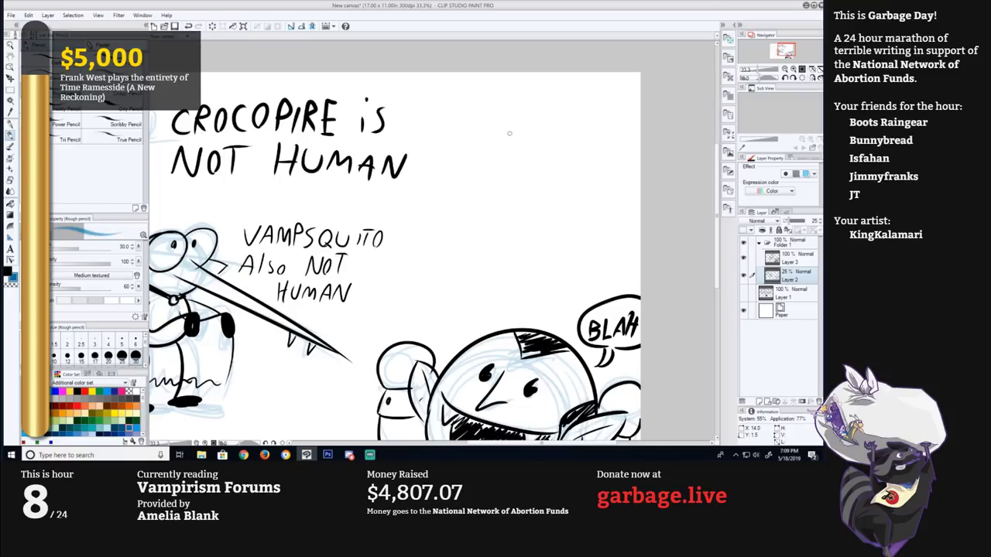
{"action": "mouse_move", "coordinate": [529, 161]}
{"action": "left_mouse_down"}
{"action": "mouse_move", "coordinate": [487, 155]}
{"action": "mouse_move", "coordinate": [495, 113]}
{"action": "mouse_move", "coordinate": [534, 147]}
{"action": "mouse_move", "coordinate": [474, 158]}
{"action": "mouse_move", "coordinate": [523, 159]}
{"action": "left_mouse_up"}
{"action": "left_click_drag", "start_coordinate": [493, 122], "coordinate": [496, 169]}
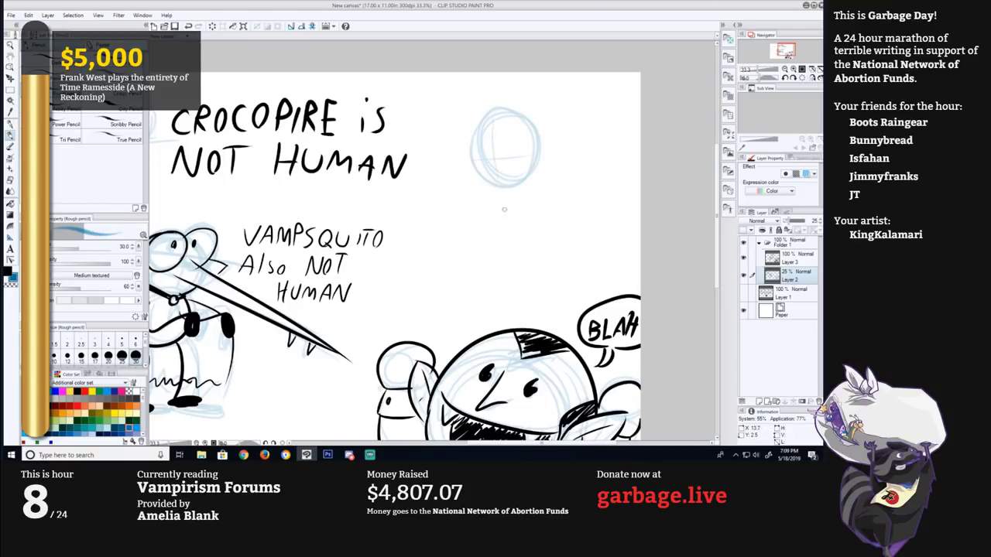
{"action": "mouse_move", "coordinate": [511, 128]}
{"action": "left_mouse_down"}
{"action": "mouse_move", "coordinate": [524, 154]}
{"action": "mouse_move", "coordinate": [522, 135]}
{"action": "mouse_move", "coordinate": [473, 148]}
{"action": "mouse_move", "coordinate": [488, 137]}
{"action": "left_mouse_up"}
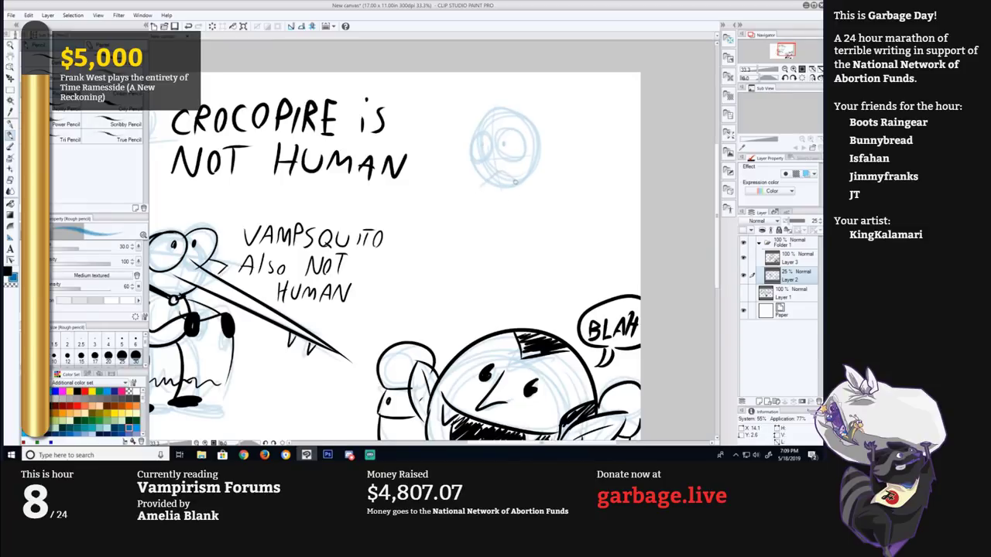
Step: Sketch the new character's mouth and pointed chin, with a long pointed ear on each side of the head
{"action": "mouse_move", "coordinate": [505, 174]}
{"action": "left_mouse_down"}
{"action": "mouse_move", "coordinate": [511, 188]}
{"action": "mouse_move", "coordinate": [489, 194]}
{"action": "mouse_move", "coordinate": [493, 177]}
{"action": "left_mouse_up"}
{"action": "mouse_move", "coordinate": [540, 144]}
{"action": "left_mouse_down"}
{"action": "mouse_move", "coordinate": [580, 103]}
{"action": "mouse_move", "coordinate": [543, 176]}
{"action": "left_mouse_up"}
{"action": "left_click_drag", "start_coordinate": [469, 155], "coordinate": [424, 126]}
{"action": "mouse_move", "coordinate": [424, 128]}
{"action": "left_mouse_down"}
{"action": "mouse_move", "coordinate": [507, 203]}
{"action": "mouse_move", "coordinate": [522, 191]}
{"action": "left_mouse_up"}
Step: Sketch a wide-brimmed hat with a creased crown on the head, redoing the brim lines that do not fit
{"action": "left_click_drag", "start_coordinate": [430, 127], "coordinate": [505, 129]}
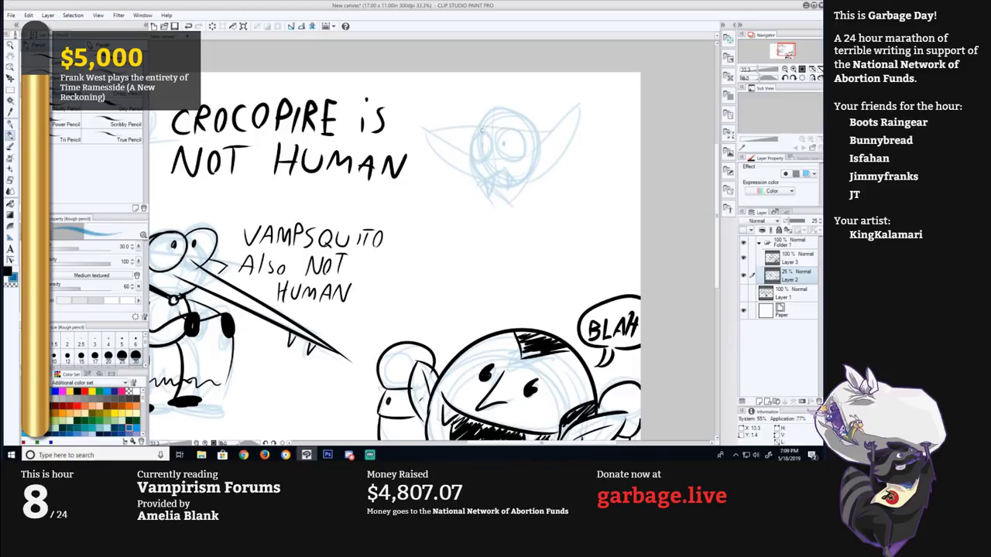
{"action": "key", "text": "ctrl+z"}
{"action": "left_click_drag", "start_coordinate": [428, 126], "coordinate": [585, 144]}
{"action": "key", "text": "ctrl+z"}
{"action": "key", "text": "ctrl+z"}
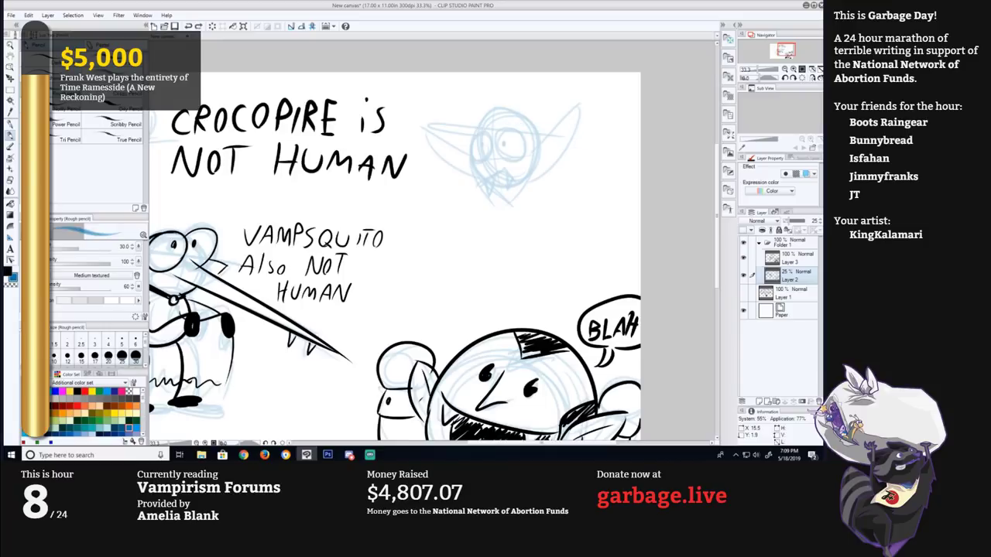
{"action": "mouse_move", "coordinate": [435, 125]}
{"action": "left_mouse_down"}
{"action": "mouse_move", "coordinate": [499, 117]}
{"action": "mouse_move", "coordinate": [503, 79]}
{"action": "mouse_move", "coordinate": [526, 95]}
{"action": "mouse_move", "coordinate": [544, 89]}
{"action": "mouse_move", "coordinate": [537, 122]}
{"action": "left_mouse_up"}
{"action": "left_click_drag", "start_coordinate": [486, 102], "coordinate": [536, 118]}
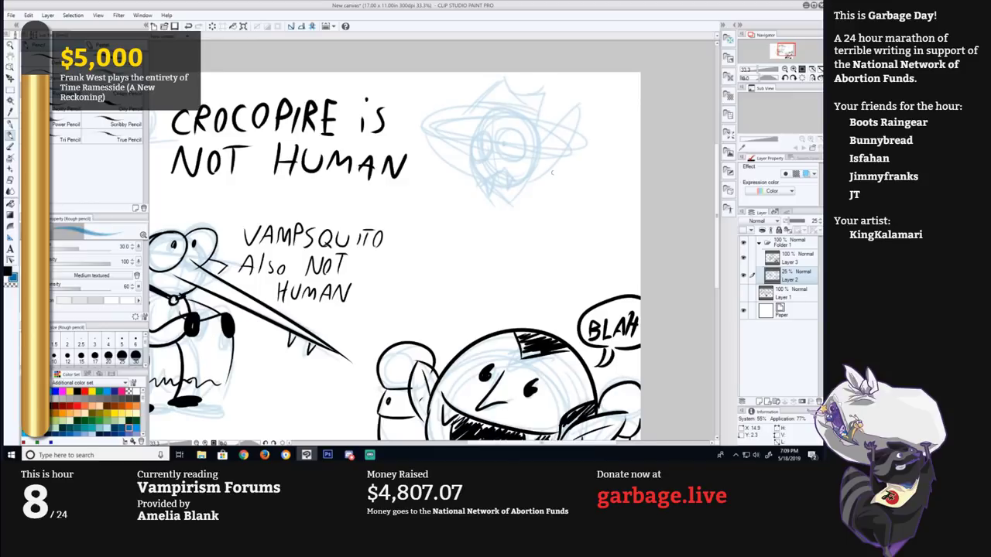
Step: Sketch a flared pointed collar behind the head and a knotted clasp with hanging ends under the chin
{"action": "mouse_move", "coordinate": [493, 167]}
{"action": "left_mouse_down"}
{"action": "mouse_move", "coordinate": [596, 155]}
{"action": "mouse_move", "coordinate": [572, 158]}
{"action": "mouse_move", "coordinate": [597, 165]}
{"action": "left_mouse_up"}
{"action": "left_click_drag", "start_coordinate": [604, 161], "coordinate": [520, 211]}
{"action": "mouse_move", "coordinate": [437, 193]}
{"action": "left_mouse_down"}
{"action": "mouse_move", "coordinate": [468, 176]}
{"action": "mouse_move", "coordinate": [530, 210]}
{"action": "mouse_move", "coordinate": [500, 218]}
{"action": "mouse_move", "coordinate": [529, 249]}
{"action": "mouse_move", "coordinate": [504, 248]}
{"action": "mouse_move", "coordinate": [510, 242]}
{"action": "left_mouse_up"}
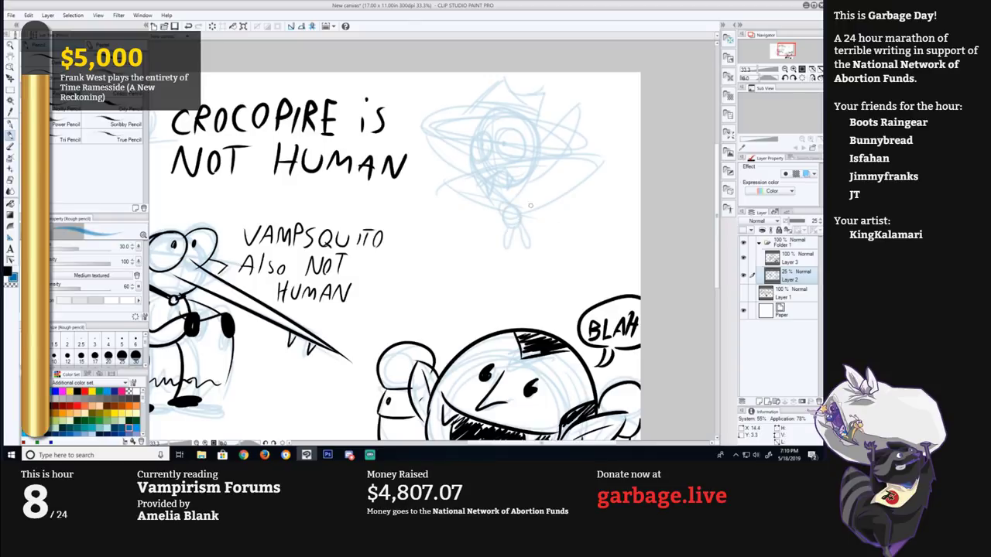
Step: Sketch the cape's outline and folds below the collar and a bent arm reaching up toward the lettering
{"action": "left_click_drag", "start_coordinate": [531, 204], "coordinate": [627, 316]}
{"action": "left_click_drag", "start_coordinate": [505, 349], "coordinate": [516, 232]}
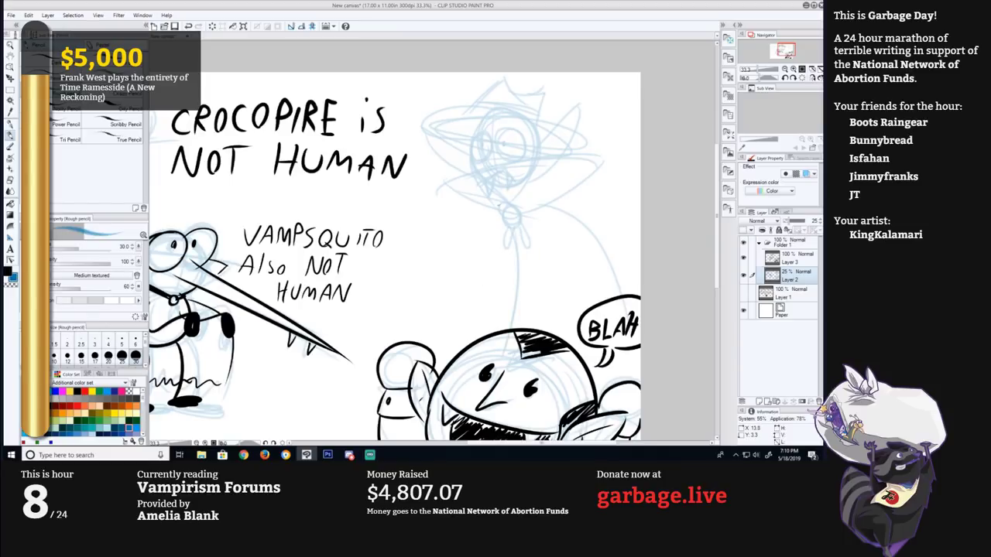
{"action": "mouse_move", "coordinate": [492, 211]}
{"action": "left_mouse_down"}
{"action": "mouse_move", "coordinate": [396, 225]}
{"action": "mouse_move", "coordinate": [425, 279]}
{"action": "mouse_move", "coordinate": [497, 262]}
{"action": "mouse_move", "coordinate": [508, 237]}
{"action": "mouse_move", "coordinate": [542, 328]}
{"action": "left_mouse_up"}
{"action": "left_click_drag", "start_coordinate": [565, 225], "coordinate": [575, 332]}
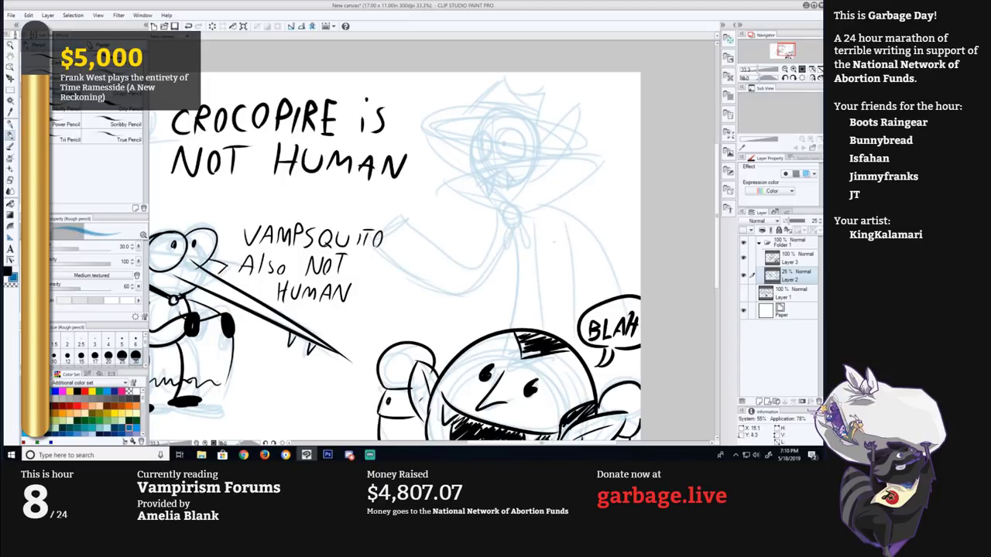
{"action": "key", "text": "ctrl+z"}
{"action": "mouse_move", "coordinate": [548, 223]}
{"action": "left_mouse_down"}
{"action": "mouse_move", "coordinate": [570, 339]}
{"action": "mouse_move", "coordinate": [554, 338]}
{"action": "left_mouse_up"}
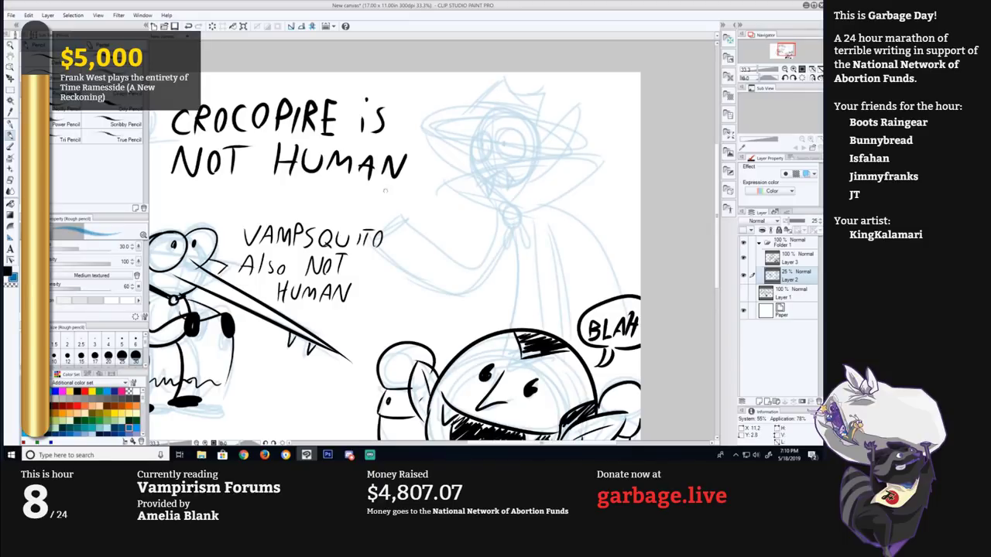
Step: Sketch a raised hand with long curled fingers at the end of the arm
{"action": "mouse_move", "coordinate": [392, 207]}
{"action": "left_mouse_down"}
{"action": "mouse_move", "coordinate": [364, 207]}
{"action": "mouse_move", "coordinate": [374, 213]}
{"action": "mouse_move", "coordinate": [389, 205]}
{"action": "mouse_move", "coordinate": [345, 191]}
{"action": "mouse_move", "coordinate": [368, 193]}
{"action": "left_mouse_up"}
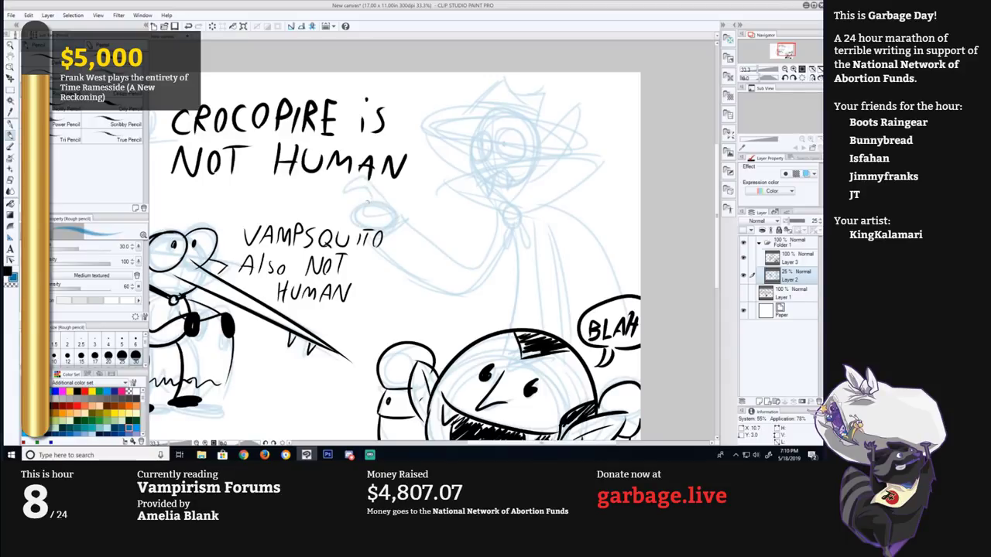
{"action": "mouse_move", "coordinate": [370, 233]}
{"action": "left_mouse_down"}
{"action": "mouse_move", "coordinate": [319, 215]}
{"action": "mouse_move", "coordinate": [334, 226]}
{"action": "mouse_move", "coordinate": [341, 218]}
{"action": "mouse_move", "coordinate": [313, 203]}
{"action": "mouse_move", "coordinate": [331, 209]}
{"action": "left_mouse_up"}
{"action": "mouse_move", "coordinate": [354, 174]}
{"action": "left_mouse_down"}
{"action": "mouse_move", "coordinate": [338, 203]}
{"action": "mouse_move", "coordinate": [356, 208]}
{"action": "left_mouse_up"}
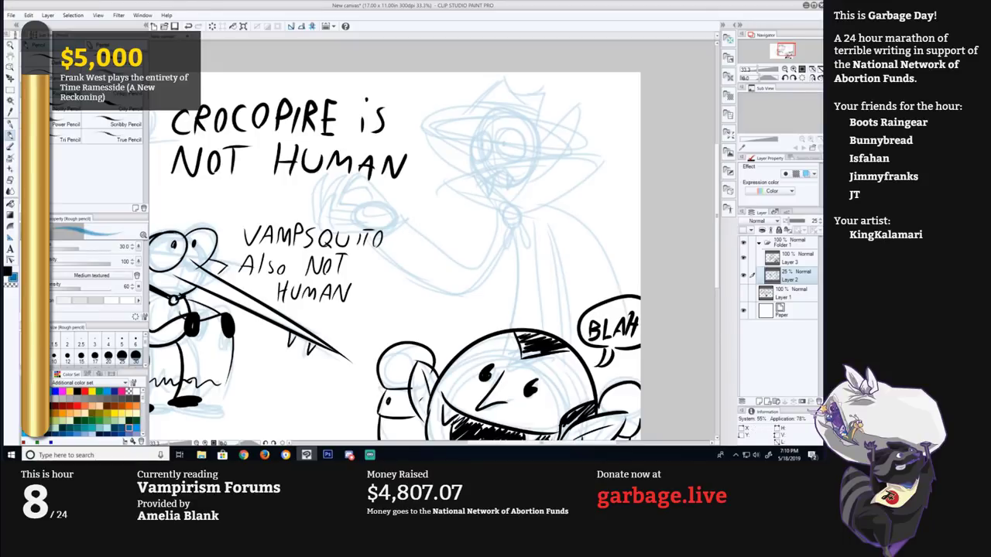
Step: Hide Layer 3 and add a new raster layer directly above the Layer 2 sketch
{"action": "left_click", "coordinate": [743, 258]}
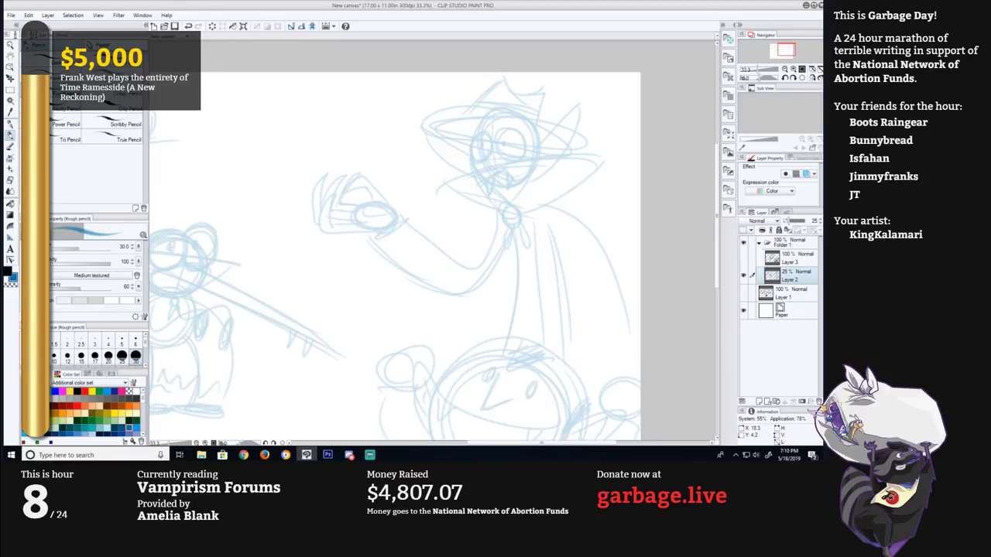
{"action": "mouse_move", "coordinate": [319, 149]}
{"action": "left_mouse_down"}
{"action": "mouse_move", "coordinate": [336, 147]}
{"action": "mouse_move", "coordinate": [356, 177]}
{"action": "left_mouse_up"}
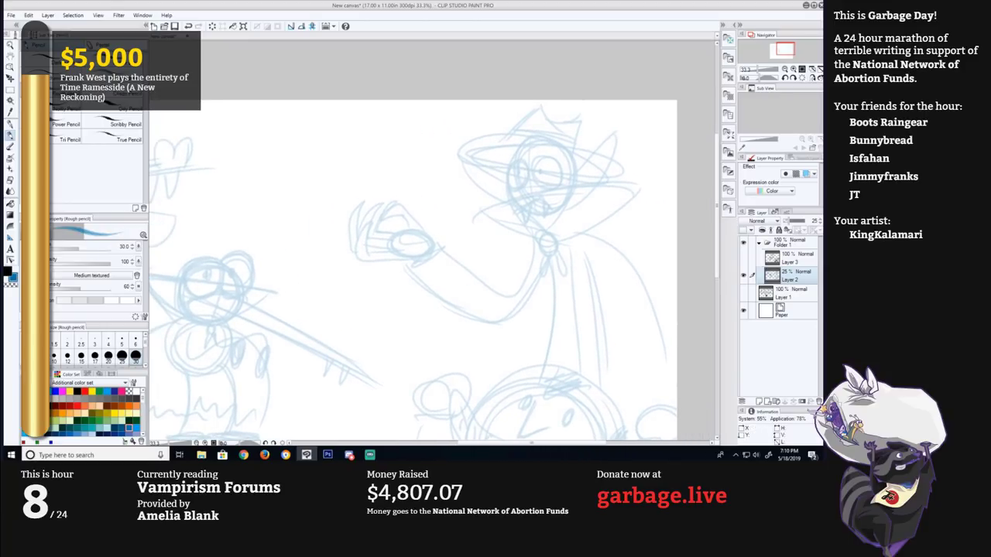
{"action": "key", "text": "ctrl+shift+n"}
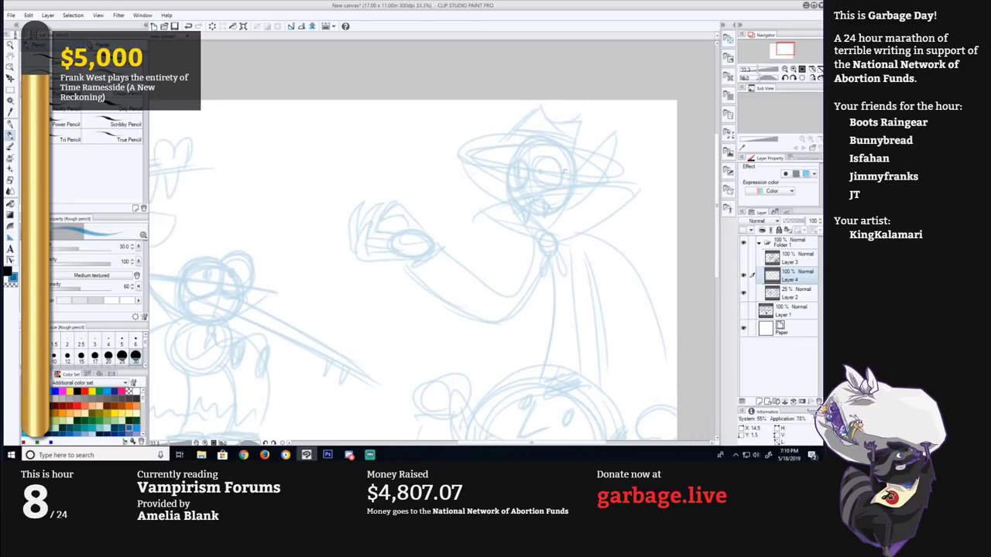
Step: Ink the pointed ears over the sketch in black with the G-pen at size 15, undoing the misplaced strokes
{"action": "key", "text": "p"}
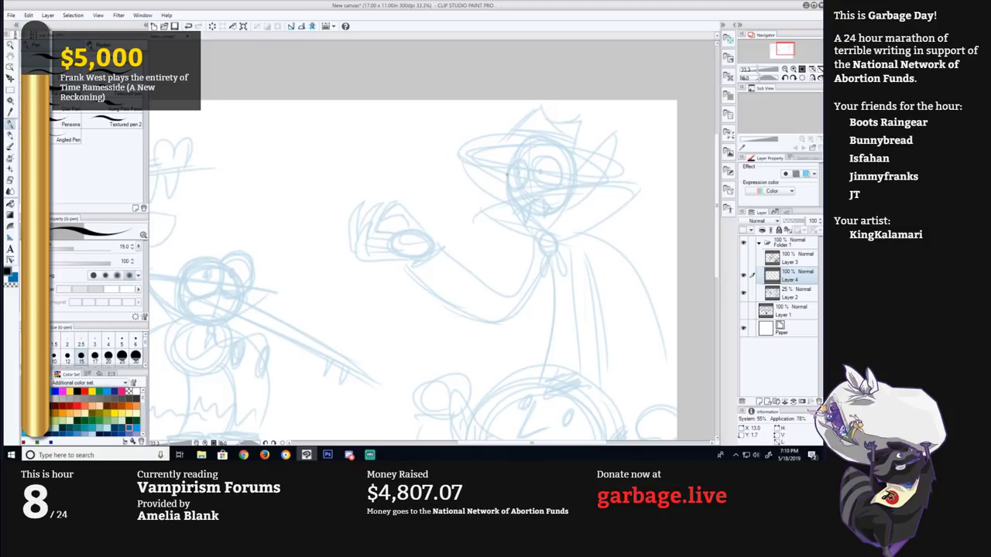
{"action": "mouse_move", "coordinate": [482, 171]}
{"action": "left_mouse_down"}
{"action": "mouse_move", "coordinate": [519, 144]}
{"action": "mouse_move", "coordinate": [610, 166]}
{"action": "mouse_move", "coordinate": [612, 136]}
{"action": "mouse_move", "coordinate": [604, 177]}
{"action": "mouse_move", "coordinate": [560, 211]}
{"action": "mouse_move", "coordinate": [613, 137]}
{"action": "left_mouse_up"}
{"action": "key", "text": "ctrl+z"}
{"action": "key", "text": "ctrl+z"}
{"action": "key", "text": "ctrl+z"}
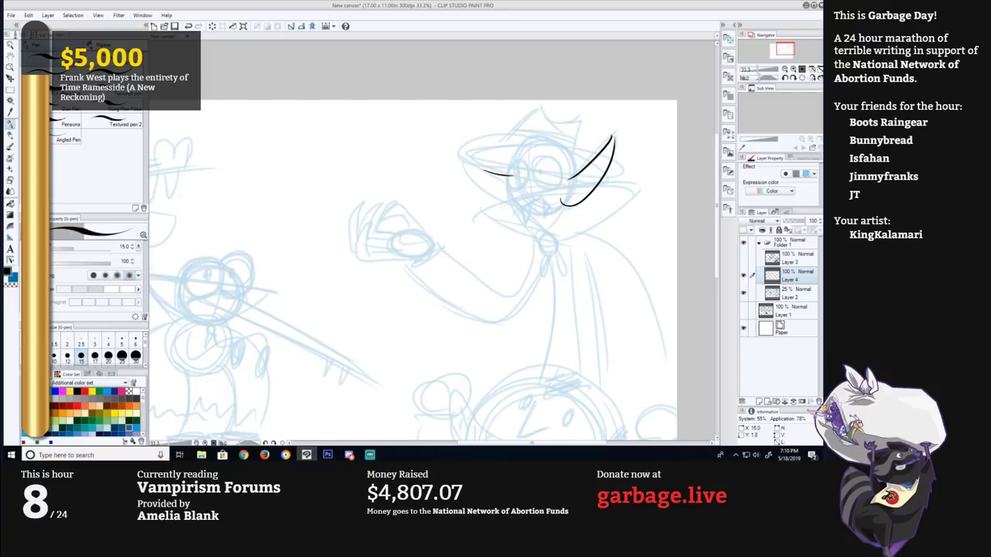
Step: Ink the face with two large round eyes, nostrils, a fanged frown and a pointed chin, undoing strokes that miss the sketch
{"action": "mouse_move", "coordinate": [572, 186]}
{"action": "left_mouse_down"}
{"action": "mouse_move", "coordinate": [612, 157]}
{"action": "mouse_move", "coordinate": [576, 193]}
{"action": "left_mouse_up"}
{"action": "mouse_move", "coordinate": [556, 184]}
{"action": "left_mouse_down"}
{"action": "mouse_move", "coordinate": [530, 175]}
{"action": "mouse_move", "coordinate": [559, 184]}
{"action": "mouse_move", "coordinate": [529, 165]}
{"action": "mouse_move", "coordinate": [557, 186]}
{"action": "mouse_move", "coordinate": [556, 156]}
{"action": "mouse_move", "coordinate": [542, 187]}
{"action": "mouse_move", "coordinate": [567, 178]}
{"action": "mouse_move", "coordinate": [552, 190]}
{"action": "mouse_move", "coordinate": [559, 160]}
{"action": "mouse_move", "coordinate": [559, 181]}
{"action": "mouse_move", "coordinate": [525, 183]}
{"action": "mouse_move", "coordinate": [522, 158]}
{"action": "mouse_move", "coordinate": [521, 186]}
{"action": "mouse_move", "coordinate": [551, 211]}
{"action": "mouse_move", "coordinate": [528, 210]}
{"action": "mouse_move", "coordinate": [543, 232]}
{"action": "mouse_move", "coordinate": [564, 207]}
{"action": "left_mouse_up"}
{"action": "key", "text": "ctrl+z"}
{"action": "key", "text": "ctrl+z"}
{"action": "key", "text": "ctrl+z"}
{"action": "key", "text": "ctrl+z"}
{"action": "key", "text": "ctrl+z"}
{"action": "key", "text": "ctrl+z"}
{"action": "key", "text": "ctrl+z"}
{"action": "key", "text": "ctrl+z"}
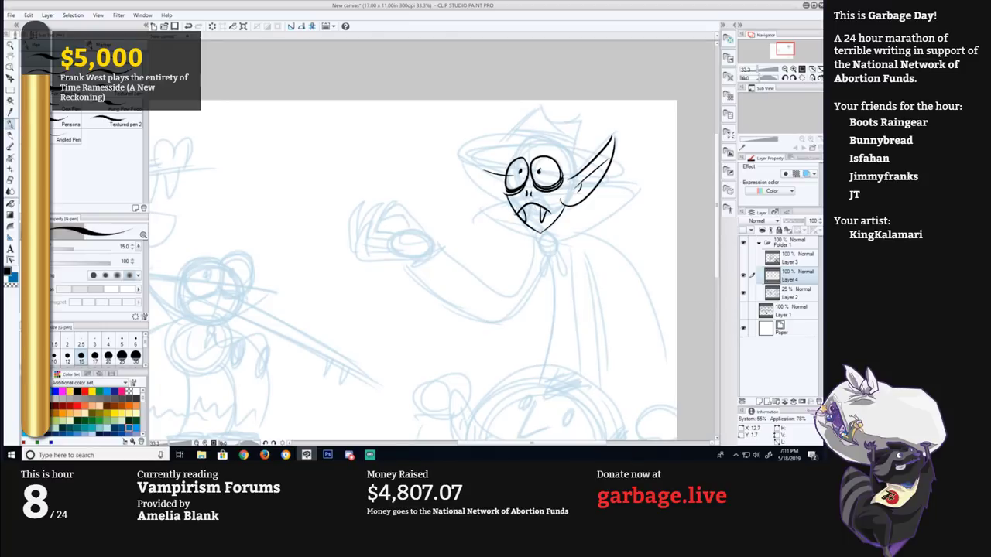
Step: Ink the rest of the far ear and the hat's wide curved brim, redrawing the brim line once
{"action": "left_click_drag", "start_coordinate": [460, 158], "coordinate": [505, 184]}
{"action": "left_click_drag", "start_coordinate": [461, 159], "coordinate": [508, 202]}
{"action": "left_click_drag", "start_coordinate": [467, 172], "coordinate": [507, 191]}
{"action": "left_click_drag", "start_coordinate": [461, 153], "coordinate": [615, 145]}
{"action": "key", "text": "ctrl+z"}
{"action": "mouse_move", "coordinate": [461, 152]}
{"action": "left_mouse_down"}
{"action": "mouse_move", "coordinate": [455, 158]}
{"action": "mouse_move", "coordinate": [593, 149]}
{"action": "mouse_move", "coordinate": [616, 185]}
{"action": "left_mouse_up"}
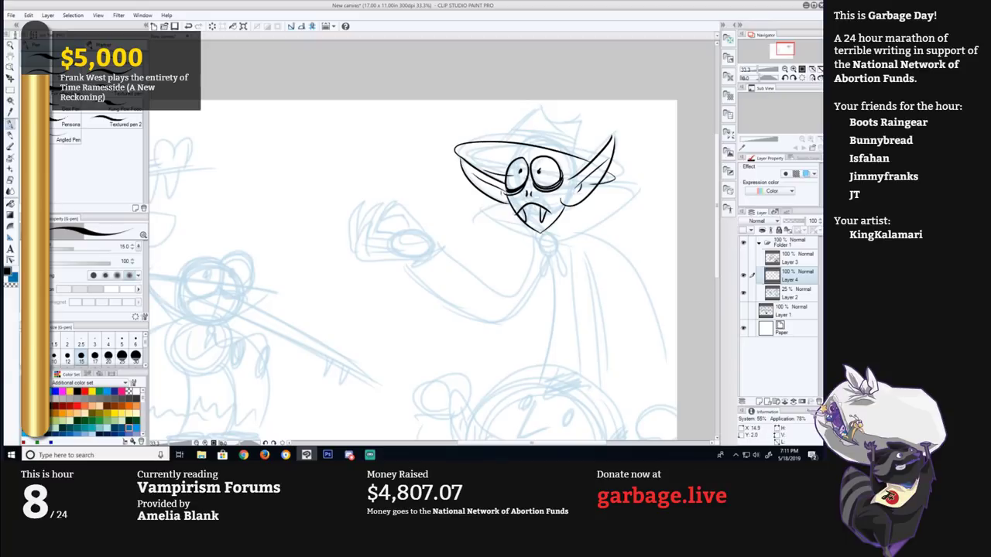
Step: Ink the hat's creased crown above the brim, correcting its side edge and undoing the stray strokes
{"action": "mouse_move", "coordinate": [500, 161]}
{"action": "left_mouse_down"}
{"action": "mouse_move", "coordinate": [578, 171]}
{"action": "mouse_move", "coordinate": [542, 157]}
{"action": "mouse_move", "coordinate": [581, 169]}
{"action": "left_mouse_up"}
{"action": "key", "text": "ctrl+z"}
{"action": "mouse_move", "coordinate": [501, 141]}
{"action": "left_mouse_down"}
{"action": "mouse_move", "coordinate": [538, 107]}
{"action": "mouse_move", "coordinate": [523, 118]}
{"action": "mouse_move", "coordinate": [573, 122]}
{"action": "mouse_move", "coordinate": [568, 161]}
{"action": "left_mouse_up"}
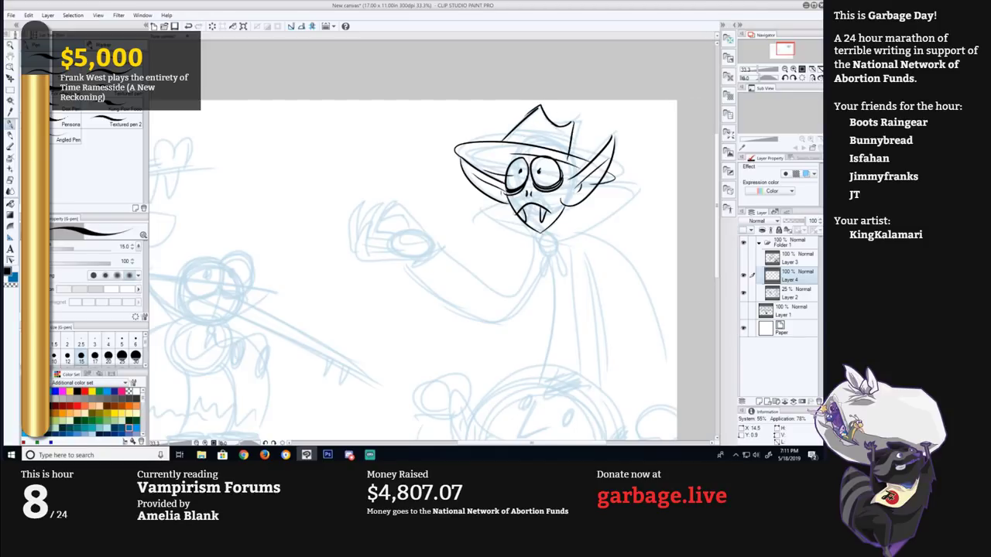
{"action": "key", "text": "ctrl+z"}
{"action": "left_click_drag", "start_coordinate": [576, 118], "coordinate": [572, 152]}
{"action": "left_click_drag", "start_coordinate": [516, 137], "coordinate": [569, 135]}
{"action": "left_click_drag", "start_coordinate": [510, 164], "coordinate": [506, 175]}
{"action": "key", "text": "ctrl+z"}
Step: Ink the pointed collar on both sides of the face and the round clasp with its two hanging ends
{"action": "left_click_drag", "start_coordinate": [468, 236], "coordinate": [465, 214]}
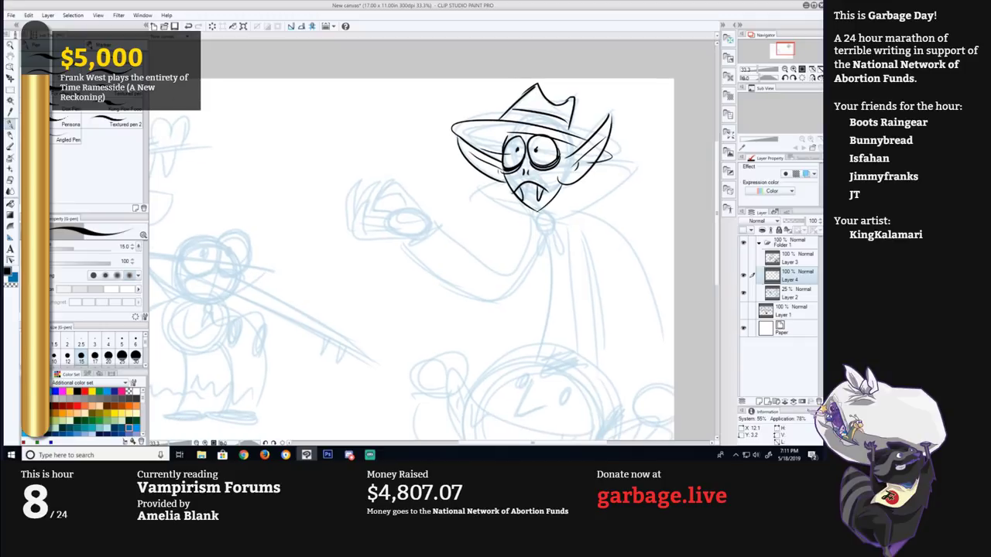
{"action": "mouse_move", "coordinate": [590, 164]}
{"action": "left_mouse_down"}
{"action": "mouse_move", "coordinate": [643, 169]}
{"action": "mouse_move", "coordinate": [570, 212]}
{"action": "mouse_move", "coordinate": [534, 219]}
{"action": "mouse_move", "coordinate": [549, 230]}
{"action": "mouse_move", "coordinate": [547, 250]}
{"action": "mouse_move", "coordinate": [535, 245]}
{"action": "mouse_move", "coordinate": [545, 237]}
{"action": "left_mouse_up"}
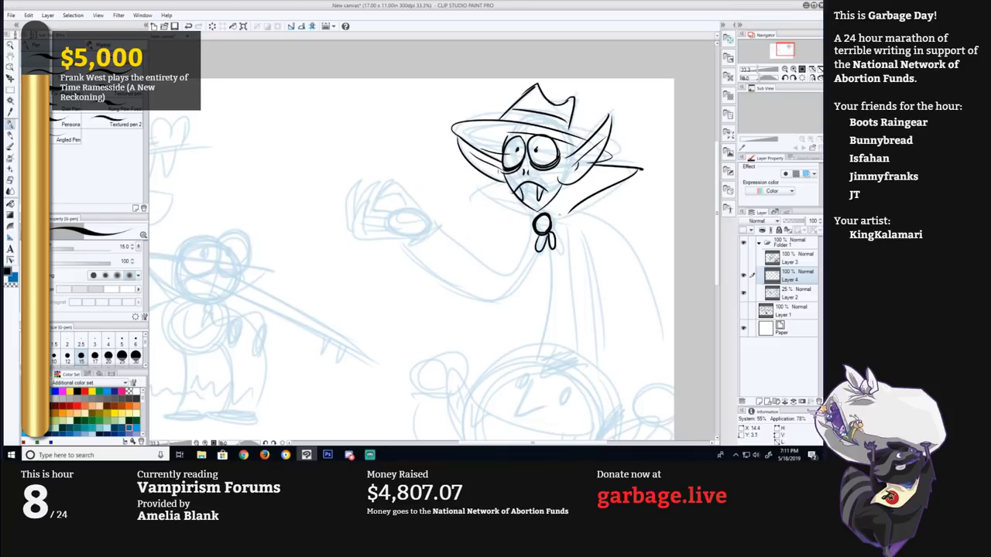
{"action": "mouse_move", "coordinate": [500, 181]}
{"action": "left_mouse_down"}
{"action": "mouse_move", "coordinate": [473, 194]}
{"action": "mouse_move", "coordinate": [536, 216]}
{"action": "left_mouse_up"}
{"action": "key", "text": "ctrl+z"}
{"action": "mouse_move", "coordinate": [499, 182]}
{"action": "left_mouse_down"}
{"action": "mouse_move", "coordinate": [465, 195]}
{"action": "mouse_move", "coordinate": [535, 218]}
{"action": "left_mouse_up"}
{"action": "key", "text": "ctrl+z"}
{"action": "mouse_move", "coordinate": [464, 189]}
{"action": "left_mouse_down"}
{"action": "mouse_move", "coordinate": [533, 220]}
{"action": "mouse_move", "coordinate": [494, 182]}
{"action": "left_mouse_up"}
Step: Ink the bent arm's sleeve and cuff edge, the front line of the body and the cape's outer curve
{"action": "left_click_drag", "start_coordinate": [525, 219], "coordinate": [435, 234]}
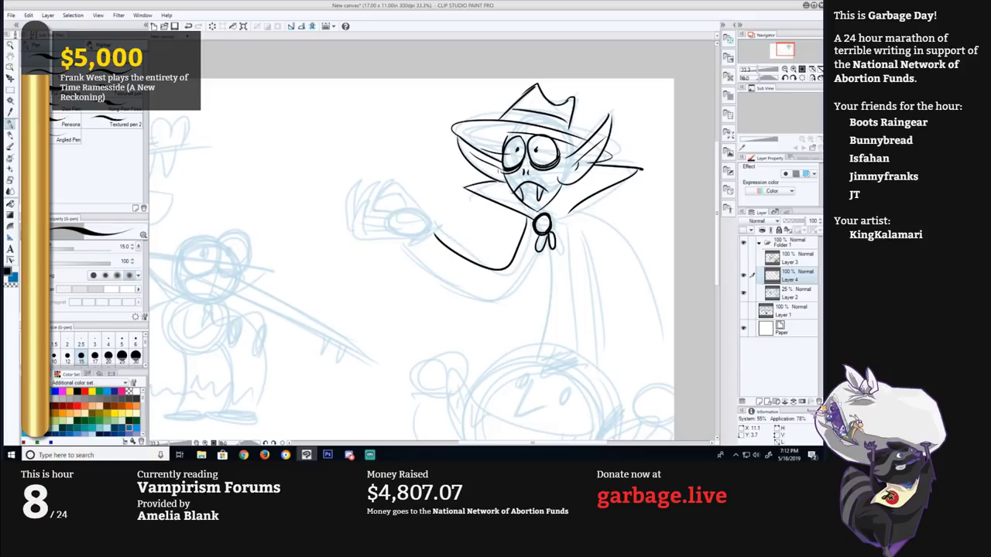
{"action": "mouse_move", "coordinate": [433, 229]}
{"action": "left_mouse_down"}
{"action": "mouse_move", "coordinate": [393, 250]}
{"action": "mouse_move", "coordinate": [537, 252]}
{"action": "mouse_move", "coordinate": [538, 357]}
{"action": "left_mouse_up"}
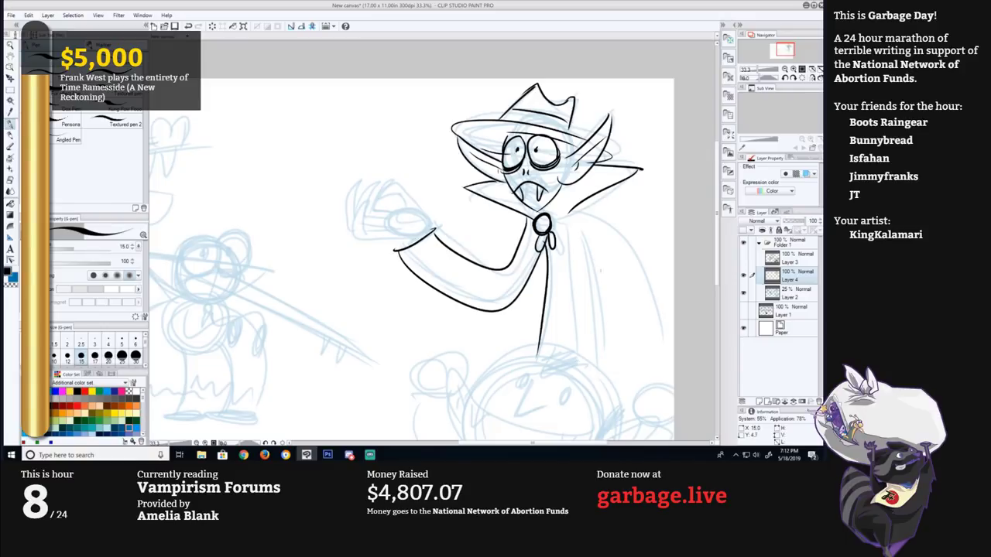
{"action": "left_click_drag", "start_coordinate": [576, 213], "coordinate": [668, 379]}
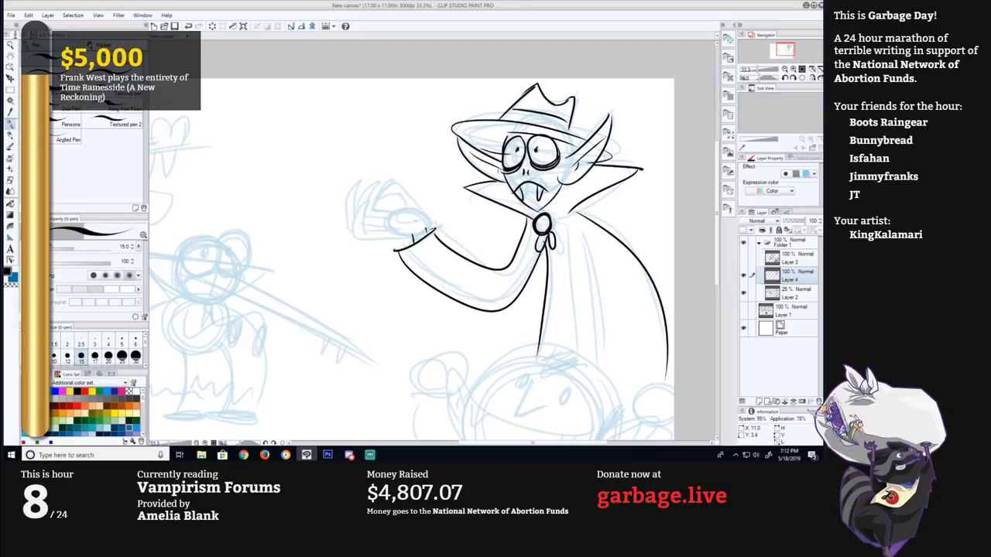
Step: Ink the raised hand with its wrist, thumb and long curled fingers, and finish the sleeve's cuff
{"action": "left_click_drag", "start_coordinate": [404, 222], "coordinate": [428, 222]}
{"action": "mouse_move", "coordinate": [396, 185]}
{"action": "left_mouse_down"}
{"action": "mouse_move", "coordinate": [418, 202]}
{"action": "mouse_move", "coordinate": [395, 209]}
{"action": "mouse_move", "coordinate": [412, 213]}
{"action": "mouse_move", "coordinate": [352, 235]}
{"action": "left_mouse_up"}
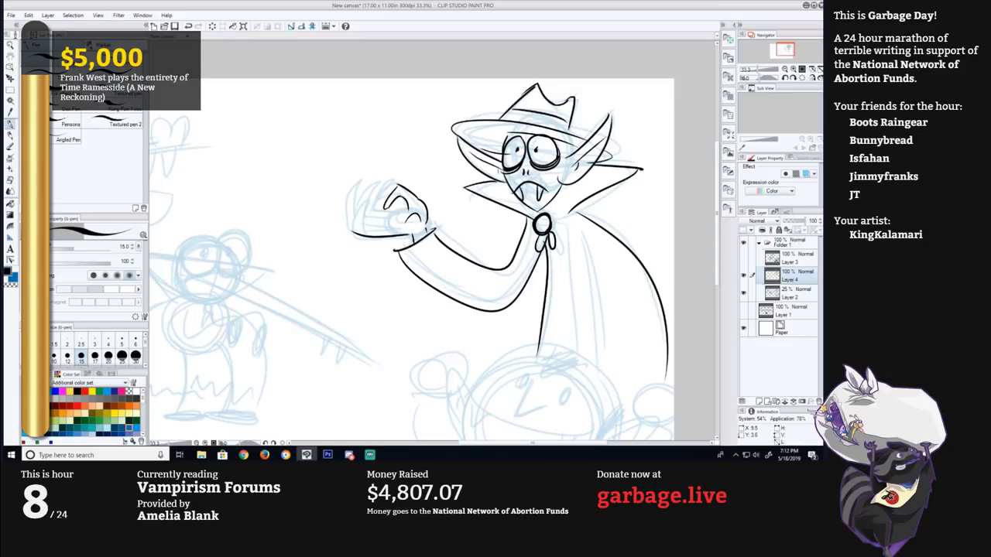
{"action": "mouse_move", "coordinate": [373, 188]}
{"action": "left_mouse_down"}
{"action": "mouse_move", "coordinate": [355, 234]}
{"action": "mouse_move", "coordinate": [388, 223]}
{"action": "left_mouse_up"}
{"action": "mouse_move", "coordinate": [361, 177]}
{"action": "left_mouse_down"}
{"action": "mouse_move", "coordinate": [346, 224]}
{"action": "mouse_move", "coordinate": [387, 218]}
{"action": "left_mouse_up"}
{"action": "mouse_move", "coordinate": [381, 175]}
{"action": "left_mouse_down"}
{"action": "mouse_move", "coordinate": [359, 186]}
{"action": "mouse_move", "coordinate": [373, 180]}
{"action": "mouse_move", "coordinate": [389, 212]}
{"action": "left_mouse_up"}
{"action": "left_click_drag", "start_coordinate": [395, 178], "coordinate": [368, 201]}
{"action": "mouse_move", "coordinate": [388, 187]}
{"action": "left_mouse_down"}
{"action": "mouse_move", "coordinate": [375, 206]}
{"action": "mouse_move", "coordinate": [408, 206]}
{"action": "left_mouse_up"}
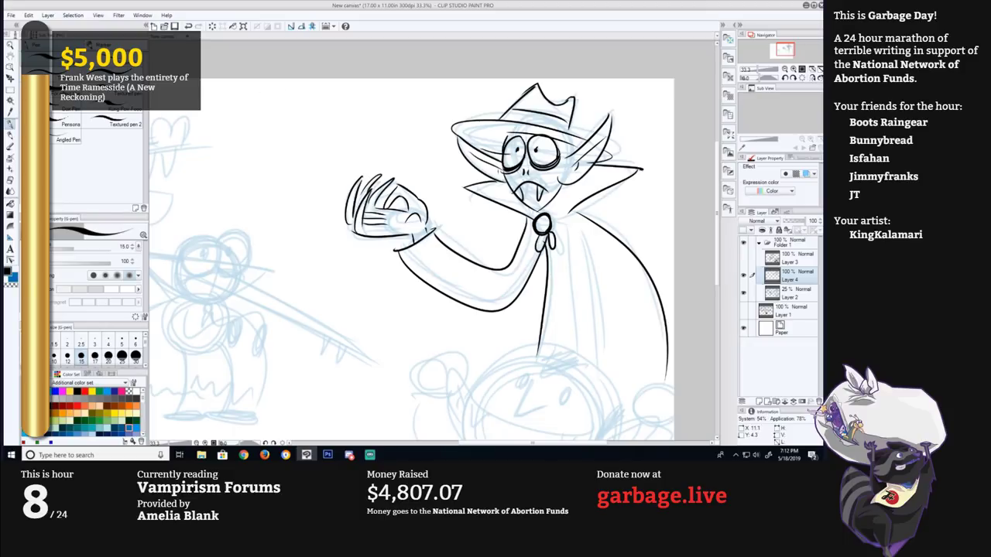
{"action": "left_click_drag", "start_coordinate": [394, 248], "coordinate": [414, 238]}
Step: Add a new layer above the line art and fill the arm's sleeve with black pen strokes at brush size 30
{"action": "key", "text": "]"}
{"action": "key", "text": "]"}
{"action": "key", "text": "]"}
{"action": "key", "text": "]"}
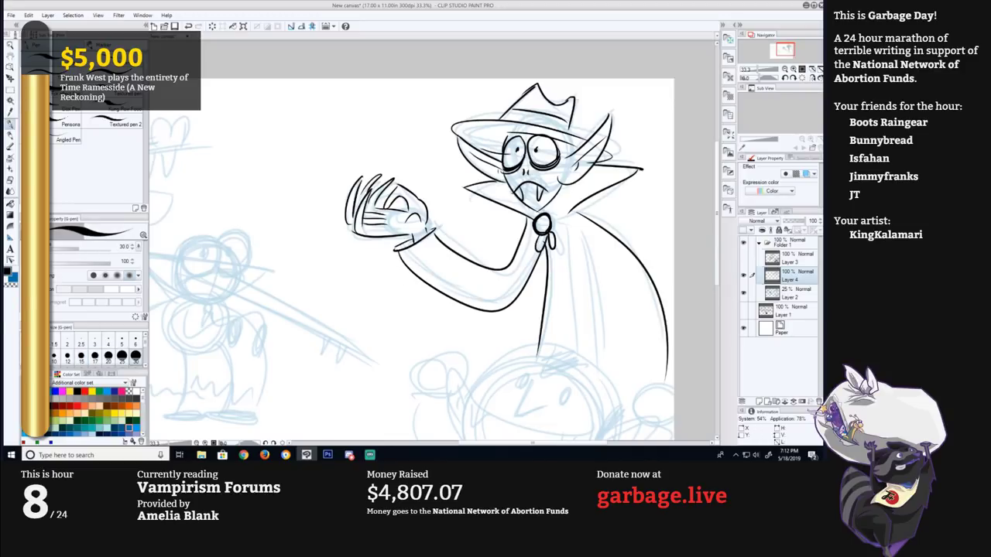
{"action": "left_click", "coordinate": [759, 401]}
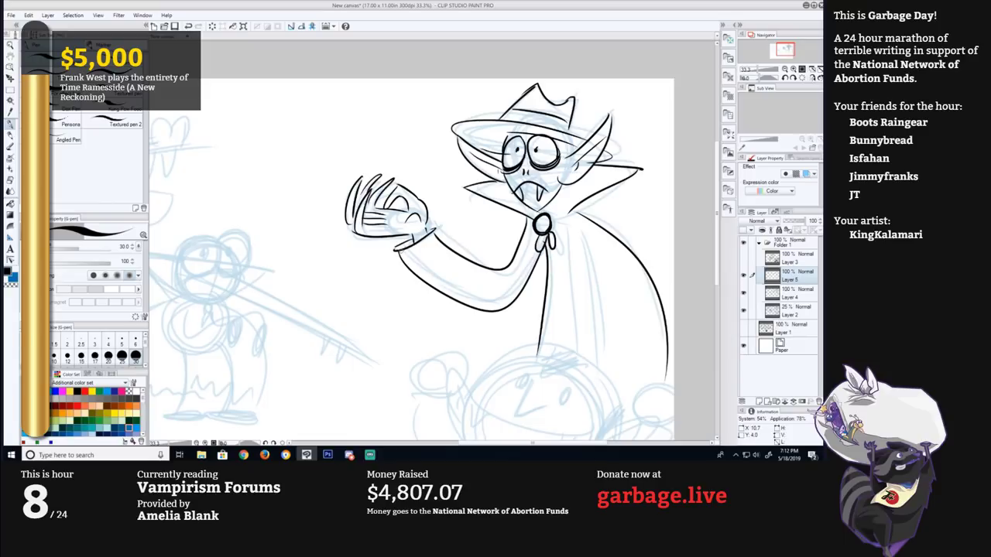
{"action": "mouse_move", "coordinate": [397, 253]}
{"action": "left_mouse_down"}
{"action": "mouse_move", "coordinate": [436, 247]}
{"action": "mouse_move", "coordinate": [455, 274]}
{"action": "mouse_move", "coordinate": [460, 267]}
{"action": "mouse_move", "coordinate": [461, 278]}
{"action": "mouse_move", "coordinate": [493, 286]}
{"action": "mouse_move", "coordinate": [495, 270]}
{"action": "mouse_move", "coordinate": [511, 273]}
{"action": "mouse_move", "coordinate": [537, 234]}
{"action": "left_mouse_up"}
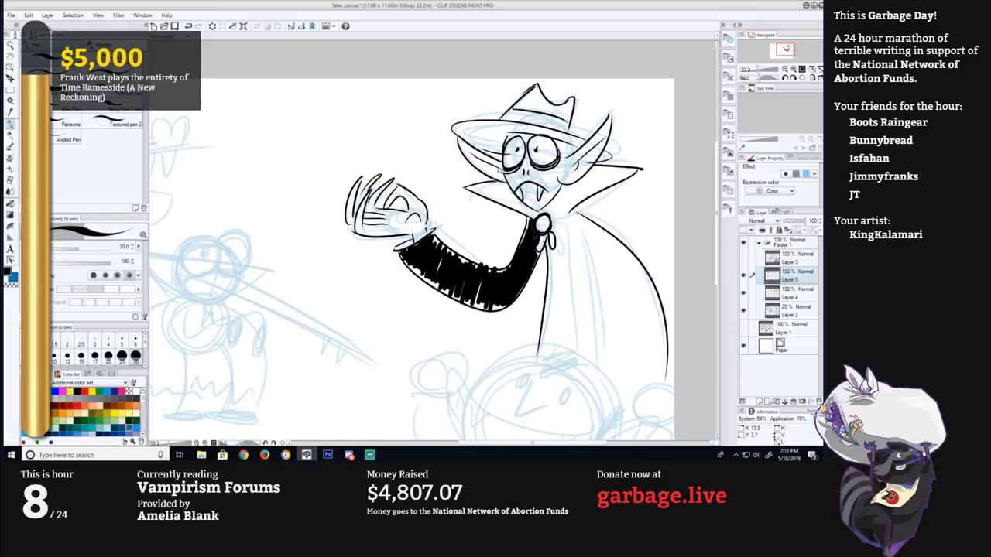
Step: Fill the vampire's collar, cape, hat brim and hat crown with black pen strokes
{"action": "mouse_move", "coordinate": [464, 189]}
{"action": "left_mouse_down"}
{"action": "mouse_move", "coordinate": [499, 188]}
{"action": "mouse_move", "coordinate": [538, 218]}
{"action": "mouse_move", "coordinate": [564, 187]}
{"action": "mouse_move", "coordinate": [558, 213]}
{"action": "mouse_move", "coordinate": [596, 171]}
{"action": "mouse_move", "coordinate": [604, 182]}
{"action": "mouse_move", "coordinate": [639, 172]}
{"action": "left_mouse_up"}
{"action": "mouse_move", "coordinate": [569, 202]}
{"action": "left_mouse_down"}
{"action": "mouse_move", "coordinate": [594, 191]}
{"action": "mouse_move", "coordinate": [557, 214]}
{"action": "mouse_move", "coordinate": [554, 226]}
{"action": "mouse_move", "coordinate": [573, 232]}
{"action": "mouse_move", "coordinate": [573, 248]}
{"action": "mouse_move", "coordinate": [554, 263]}
{"action": "mouse_move", "coordinate": [553, 252]}
{"action": "mouse_move", "coordinate": [580, 240]}
{"action": "mouse_move", "coordinate": [565, 279]}
{"action": "mouse_move", "coordinate": [596, 232]}
{"action": "mouse_move", "coordinate": [551, 325]}
{"action": "mouse_move", "coordinate": [576, 264]}
{"action": "mouse_move", "coordinate": [596, 247]}
{"action": "mouse_move", "coordinate": [616, 263]}
{"action": "mouse_move", "coordinate": [625, 246]}
{"action": "mouse_move", "coordinate": [651, 322]}
{"action": "left_mouse_up"}
{"action": "mouse_move", "coordinate": [548, 317]}
{"action": "left_mouse_down"}
{"action": "mouse_move", "coordinate": [542, 353]}
{"action": "mouse_move", "coordinate": [556, 287]}
{"action": "mouse_move", "coordinate": [590, 264]}
{"action": "mouse_move", "coordinate": [589, 348]}
{"action": "mouse_move", "coordinate": [615, 287]}
{"action": "mouse_move", "coordinate": [619, 309]}
{"action": "mouse_move", "coordinate": [634, 281]}
{"action": "mouse_move", "coordinate": [651, 317]}
{"action": "mouse_move", "coordinate": [658, 255]}
{"action": "mouse_move", "coordinate": [659, 367]}
{"action": "left_mouse_up"}
{"action": "mouse_move", "coordinate": [659, 321]}
{"action": "left_mouse_down"}
{"action": "mouse_move", "coordinate": [658, 375]}
{"action": "mouse_move", "coordinate": [647, 319]}
{"action": "mouse_move", "coordinate": [650, 370]}
{"action": "mouse_move", "coordinate": [619, 307]}
{"action": "mouse_move", "coordinate": [631, 351]}
{"action": "mouse_move", "coordinate": [663, 298]}
{"action": "mouse_move", "coordinate": [652, 365]}
{"action": "left_mouse_up"}
{"action": "mouse_move", "coordinate": [454, 123]}
{"action": "left_mouse_down"}
{"action": "mouse_move", "coordinate": [506, 153]}
{"action": "mouse_move", "coordinate": [510, 132]}
{"action": "mouse_move", "coordinate": [542, 133]}
{"action": "mouse_move", "coordinate": [608, 160]}
{"action": "left_mouse_up"}
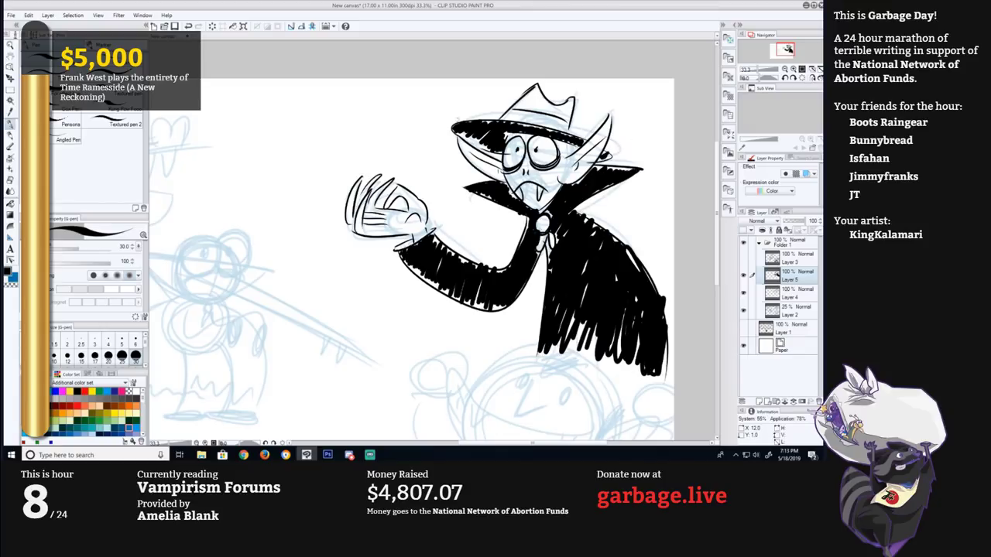
{"action": "left_click_drag", "start_coordinate": [460, 130], "coordinate": [486, 148]}
{"action": "mouse_move", "coordinate": [532, 88]}
{"action": "left_mouse_down"}
{"action": "mouse_move", "coordinate": [511, 109]}
{"action": "mouse_move", "coordinate": [564, 115]}
{"action": "mouse_move", "coordinate": [576, 100]}
{"action": "mouse_move", "coordinate": [571, 125]}
{"action": "left_mouse_up"}
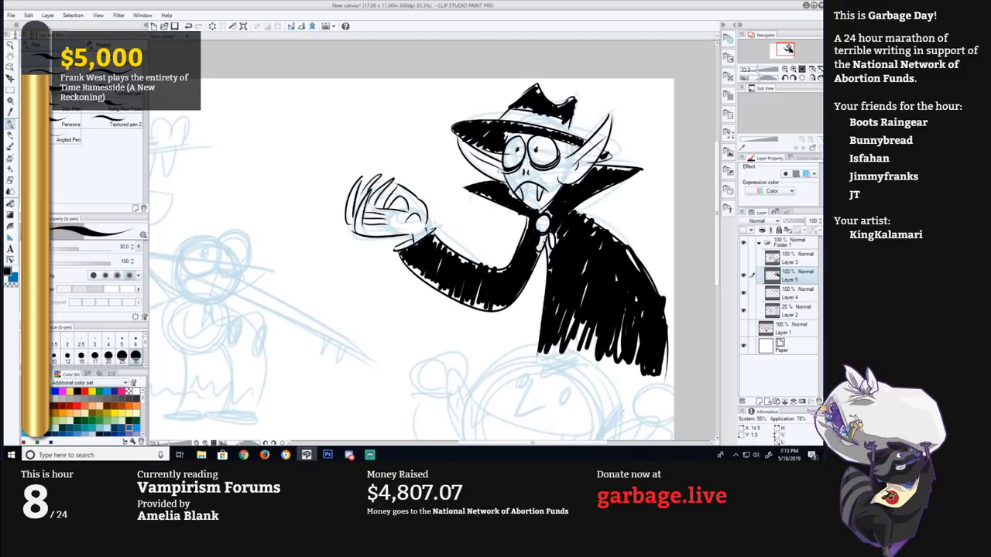
Step: Draw thin white fold lines down the black cape with the pen at brush size 20
{"action": "key", "text": "x"}
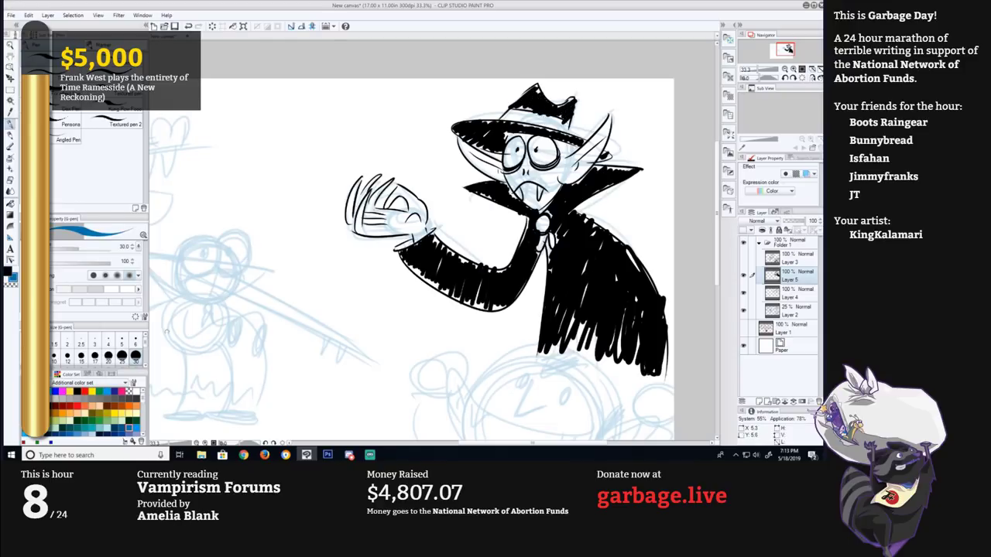
{"action": "left_click", "coordinate": [136, 391]}
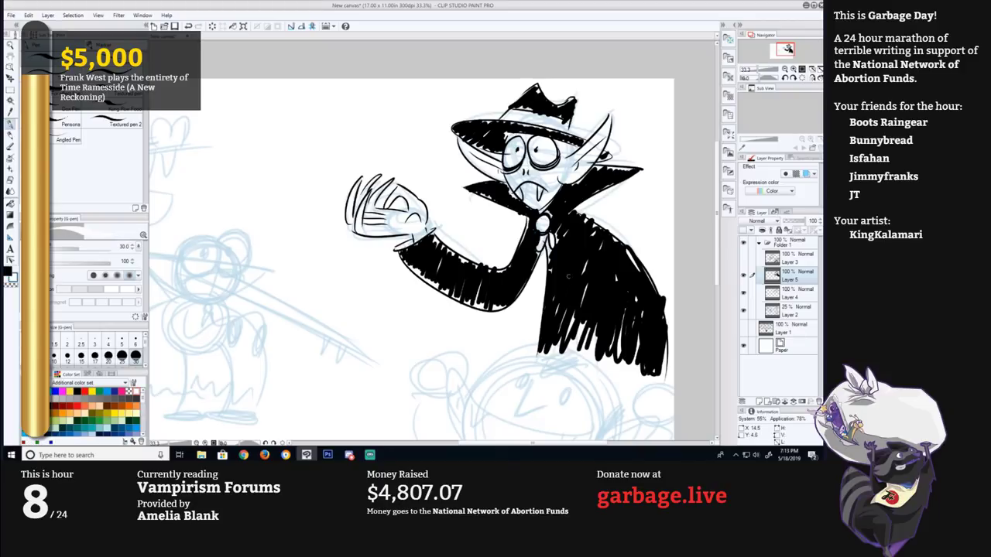
{"action": "key", "text": "bracketleft"}
{"action": "left_click_drag", "start_coordinate": [567, 232], "coordinate": [562, 354]}
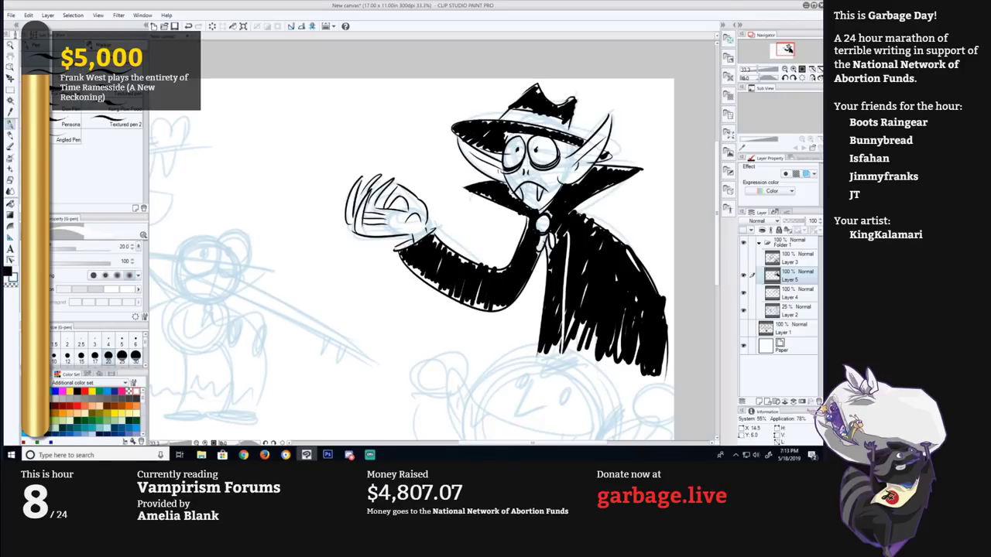
{"action": "left_click_drag", "start_coordinate": [601, 258], "coordinate": [587, 348]}
{"action": "key", "text": "ctrl+z"}
{"action": "left_click_drag", "start_coordinate": [591, 257], "coordinate": [595, 334]}
Step: Hand-letter the word "Nosferato" in black beside the vampire's hat
{"action": "left_click_drag", "start_coordinate": [494, 237], "coordinate": [581, 289]}
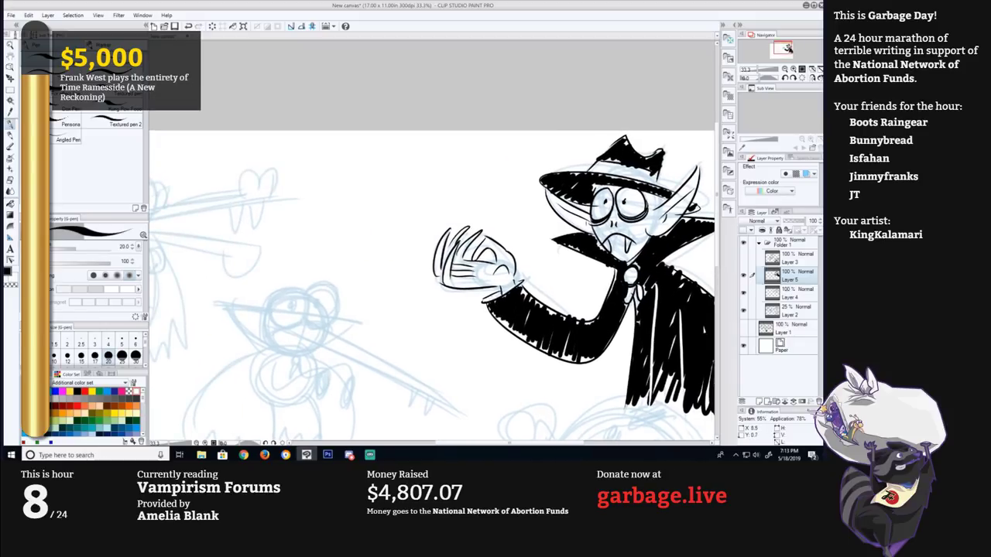
{"action": "mouse_move", "coordinate": [334, 169]}
{"action": "left_mouse_down"}
{"action": "mouse_move", "coordinate": [334, 146]}
{"action": "mouse_move", "coordinate": [350, 146]}
{"action": "mouse_move", "coordinate": [383, 170]}
{"action": "mouse_move", "coordinate": [397, 140]}
{"action": "left_mouse_up"}
{"action": "left_click_drag", "start_coordinate": [374, 154], "coordinate": [410, 168]}
{"action": "mouse_move", "coordinate": [410, 163]}
{"action": "left_mouse_down"}
{"action": "mouse_move", "coordinate": [425, 152]}
{"action": "mouse_move", "coordinate": [443, 169]}
{"action": "left_mouse_up"}
{"action": "mouse_move", "coordinate": [458, 145]}
{"action": "left_mouse_down"}
{"action": "mouse_move", "coordinate": [460, 169]}
{"action": "mouse_move", "coordinate": [469, 153]}
{"action": "left_mouse_up"}
{"action": "left_click_drag", "start_coordinate": [475, 164], "coordinate": [475, 155]}
Step: Hand-letter "going their own way" in black over two lines beneath "Nosferato"
{"action": "mouse_move", "coordinate": [320, 191]}
{"action": "left_mouse_down"}
{"action": "mouse_move", "coordinate": [302, 212]}
{"action": "mouse_move", "coordinate": [347, 195]}
{"action": "left_mouse_up"}
{"action": "mouse_move", "coordinate": [349, 195]}
{"action": "left_mouse_down"}
{"action": "mouse_move", "coordinate": [375, 192]}
{"action": "mouse_move", "coordinate": [363, 218]}
{"action": "left_mouse_up"}
{"action": "mouse_move", "coordinate": [404, 179]}
{"action": "left_mouse_down"}
{"action": "mouse_move", "coordinate": [402, 206]}
{"action": "mouse_move", "coordinate": [413, 193]}
{"action": "left_mouse_up"}
{"action": "mouse_move", "coordinate": [419, 180]}
{"action": "left_mouse_down"}
{"action": "mouse_move", "coordinate": [417, 204]}
{"action": "mouse_move", "coordinate": [428, 205]}
{"action": "left_mouse_up"}
{"action": "left_click_drag", "start_coordinate": [431, 195], "coordinate": [443, 198]}
{"action": "mouse_move", "coordinate": [447, 192]}
{"action": "left_mouse_down"}
{"action": "mouse_move", "coordinate": [446, 202]}
{"action": "mouse_move", "coordinate": [470, 187]}
{"action": "mouse_move", "coordinate": [523, 190]}
{"action": "mouse_move", "coordinate": [535, 206]}
{"action": "left_mouse_up"}
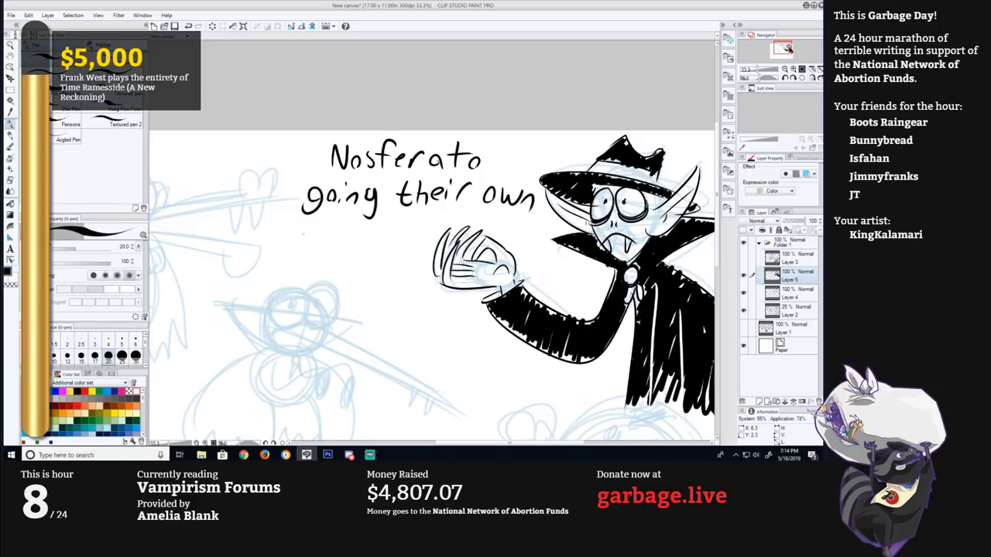
{"action": "mouse_move", "coordinate": [308, 225]}
{"action": "left_mouse_down"}
{"action": "mouse_move", "coordinate": [333, 230]}
{"action": "mouse_move", "coordinate": [364, 246]}
{"action": "left_mouse_up"}
{"action": "left_click_drag", "start_coordinate": [372, 233], "coordinate": [340, 272]}
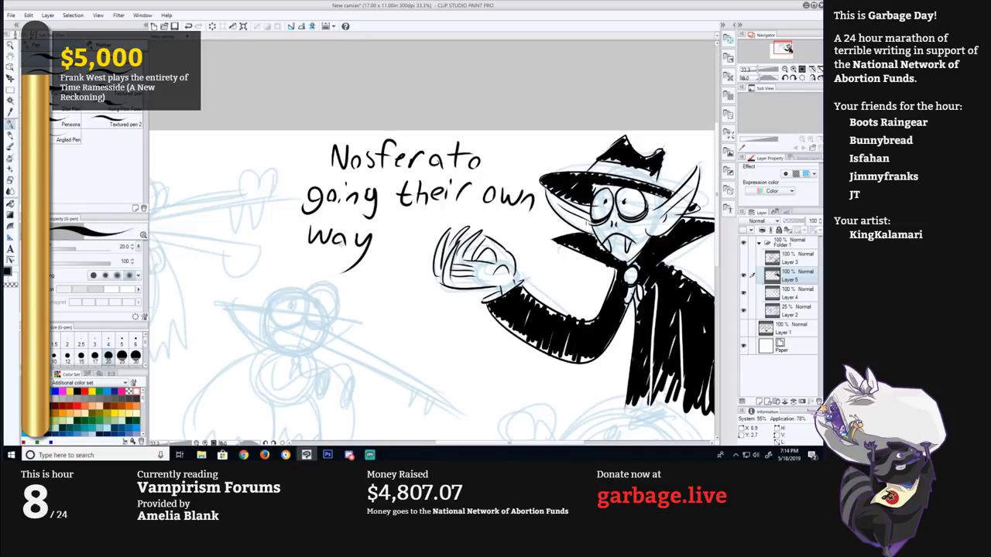
Step: Letter "M'vamper" in small writing between the raised hand and the face, at brush size 12
{"action": "left_click_drag", "start_coordinate": [523, 254], "coordinate": [415, 235]}
{"action": "key", "text": "["}
{"action": "key", "text": "["}
{"action": "key", "text": "["}
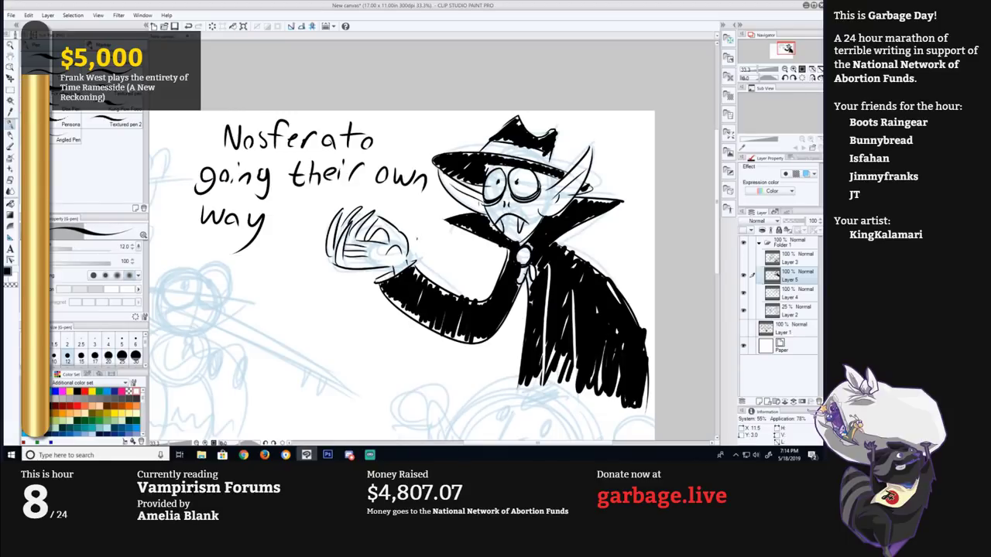
{"action": "mouse_move", "coordinate": [417, 240]}
{"action": "left_mouse_down"}
{"action": "mouse_move", "coordinate": [477, 252]}
{"action": "mouse_move", "coordinate": [496, 246]}
{"action": "left_mouse_up"}
{"action": "key", "text": "ctrl+0"}
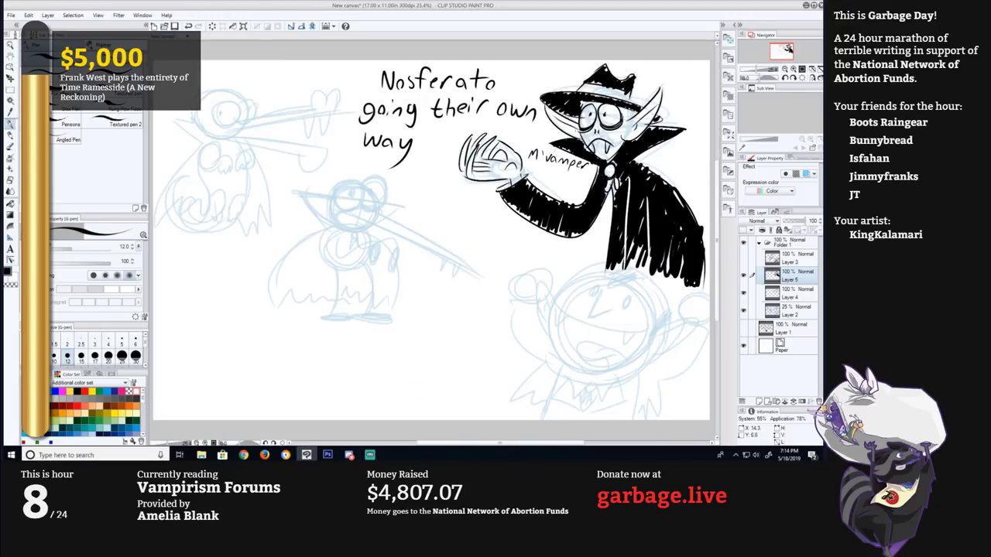
Step: Hide the 25% opacity sketch layer and add a new layer above the inks, choosing the Rough pencil in dark blue
{"action": "left_click", "coordinate": [744, 310]}
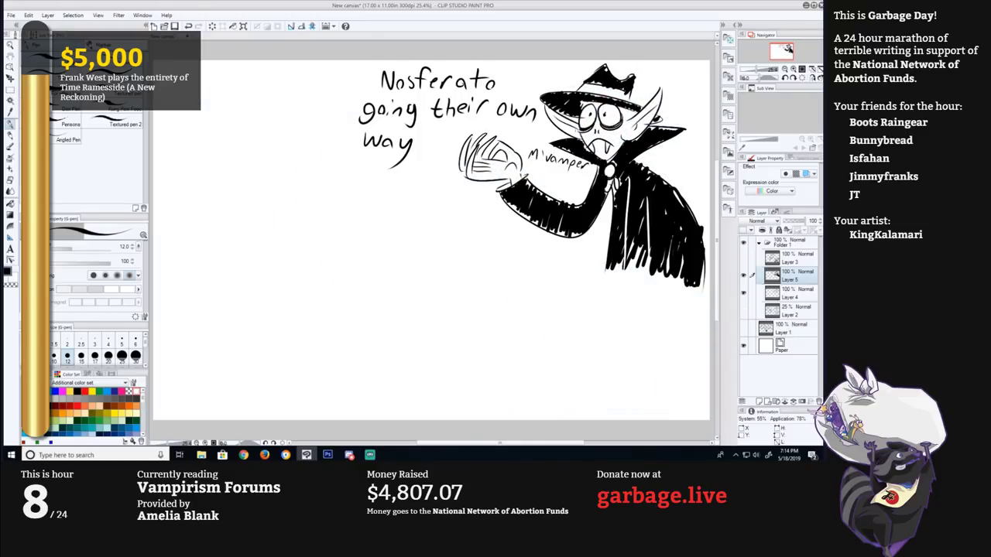
{"action": "left_click", "coordinate": [758, 401]}
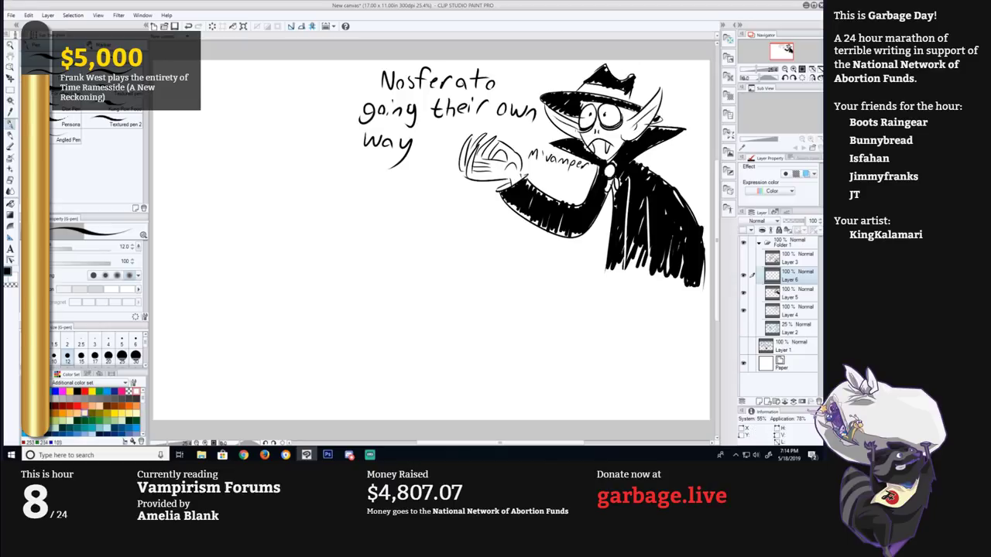
{"action": "left_click", "coordinate": [122, 428]}
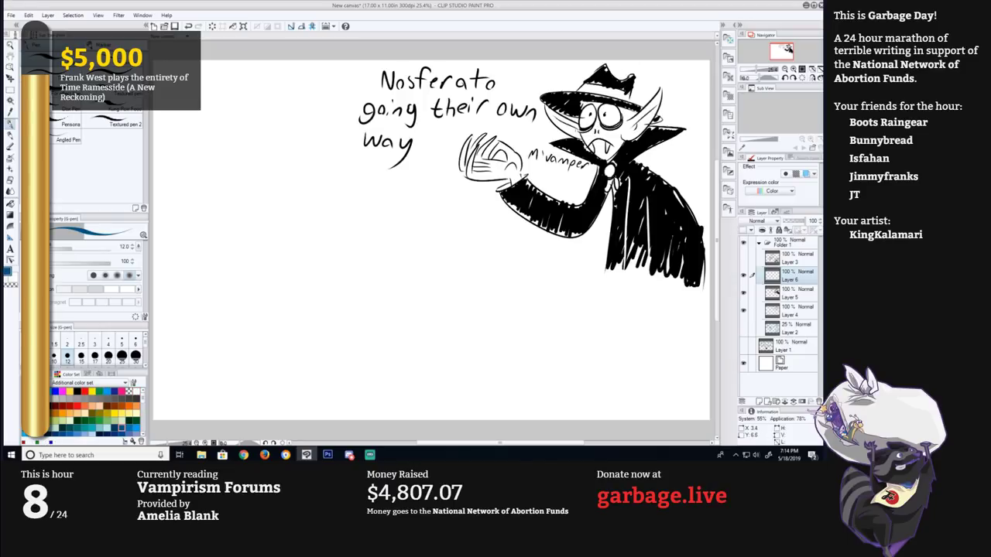
{"action": "key", "text": "x"}
{"action": "key", "text": "p"}
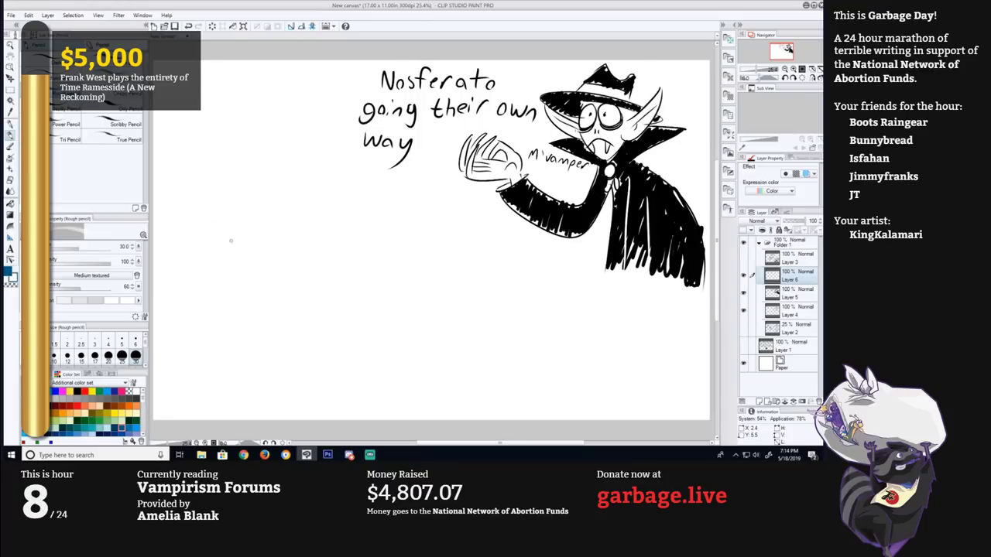
{"action": "key", "text": "x"}
Step: Sketch a round vampire head with guide lines, small eyes and a wide fanged grin in the page's empty left half
{"action": "mouse_move", "coordinate": [252, 245]}
{"action": "left_mouse_down"}
{"action": "mouse_move", "coordinate": [271, 216]}
{"action": "mouse_move", "coordinate": [248, 256]}
{"action": "left_mouse_up"}
{"action": "left_click_drag", "start_coordinate": [232, 197], "coordinate": [273, 248]}
{"action": "mouse_move", "coordinate": [203, 239]}
{"action": "left_mouse_down"}
{"action": "mouse_move", "coordinate": [271, 223]}
{"action": "mouse_move", "coordinate": [240, 261]}
{"action": "left_mouse_up"}
{"action": "key", "text": "ctrl+z"}
{"action": "mouse_move", "coordinate": [242, 200]}
{"action": "left_mouse_down"}
{"action": "mouse_move", "coordinate": [241, 259]}
{"action": "mouse_move", "coordinate": [265, 230]}
{"action": "mouse_move", "coordinate": [257, 240]}
{"action": "mouse_move", "coordinate": [234, 238]}
{"action": "mouse_move", "coordinate": [260, 233]}
{"action": "mouse_move", "coordinate": [226, 222]}
{"action": "mouse_move", "coordinate": [259, 218]}
{"action": "left_mouse_up"}
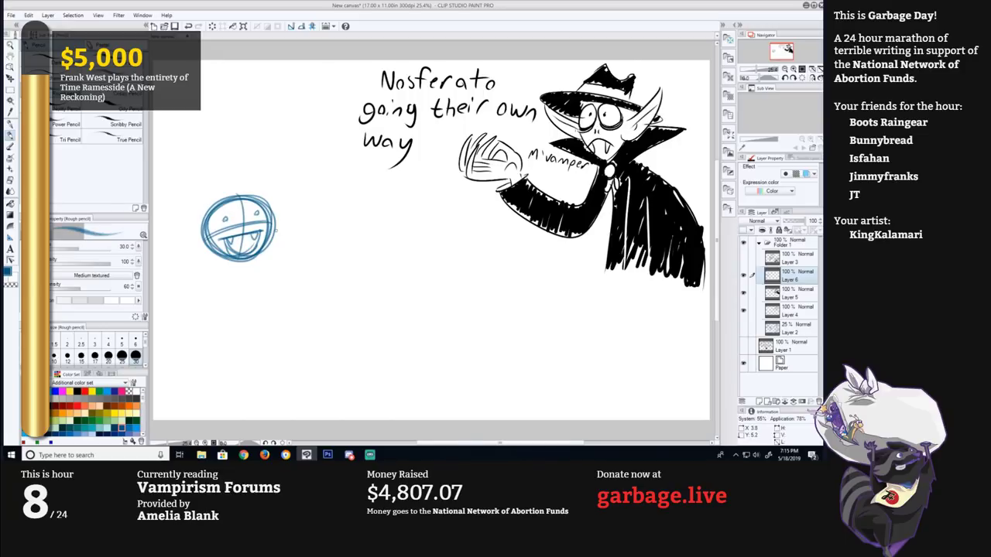
Step: Set the sketch layer's opacity to 50% and sketch the raised sleeve, ragged-hemmed cape, widow's peak and round palm
{"action": "mouse_move", "coordinate": [269, 234]}
{"action": "left_mouse_down"}
{"action": "mouse_move", "coordinate": [309, 184]}
{"action": "mouse_move", "coordinate": [329, 208]}
{"action": "left_mouse_up"}
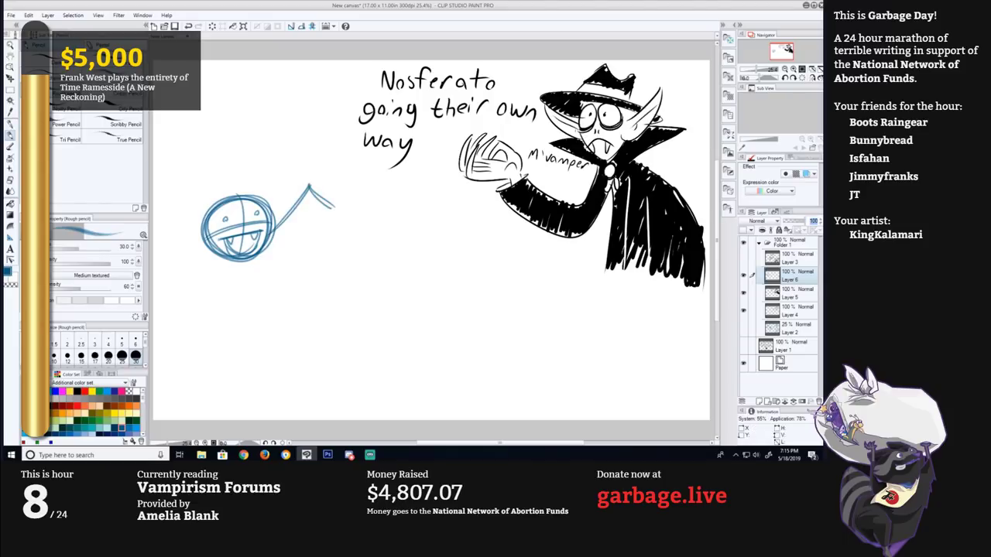
{"action": "type", "text": "50"}
{"action": "key", "text": "Return"}
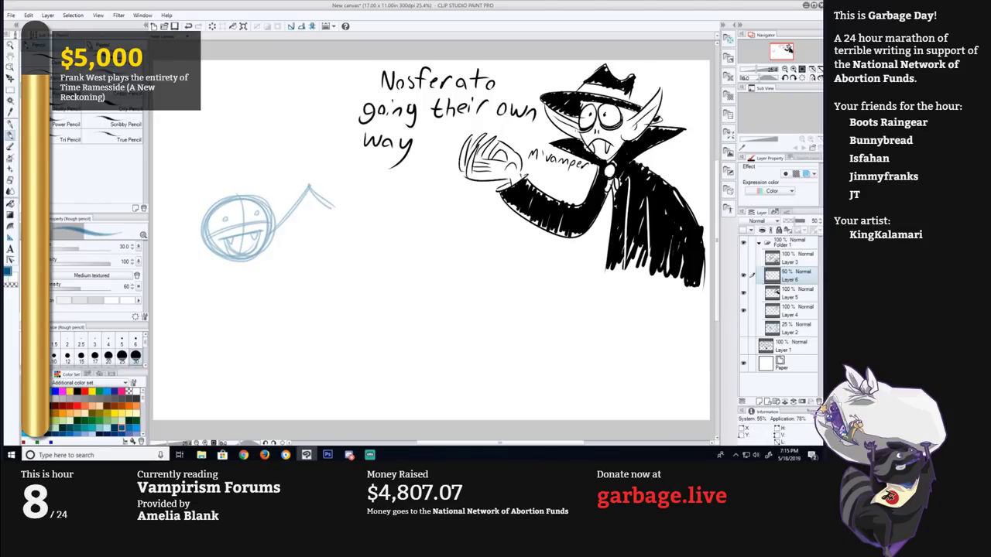
{"action": "mouse_move", "coordinate": [336, 209]}
{"action": "left_mouse_down"}
{"action": "mouse_move", "coordinate": [263, 262]}
{"action": "mouse_move", "coordinate": [267, 325]}
{"action": "left_mouse_up"}
{"action": "mouse_move", "coordinate": [217, 255]}
{"action": "left_mouse_down"}
{"action": "mouse_move", "coordinate": [175, 311]}
{"action": "mouse_move", "coordinate": [214, 323]}
{"action": "mouse_move", "coordinate": [266, 319]}
{"action": "left_mouse_up"}
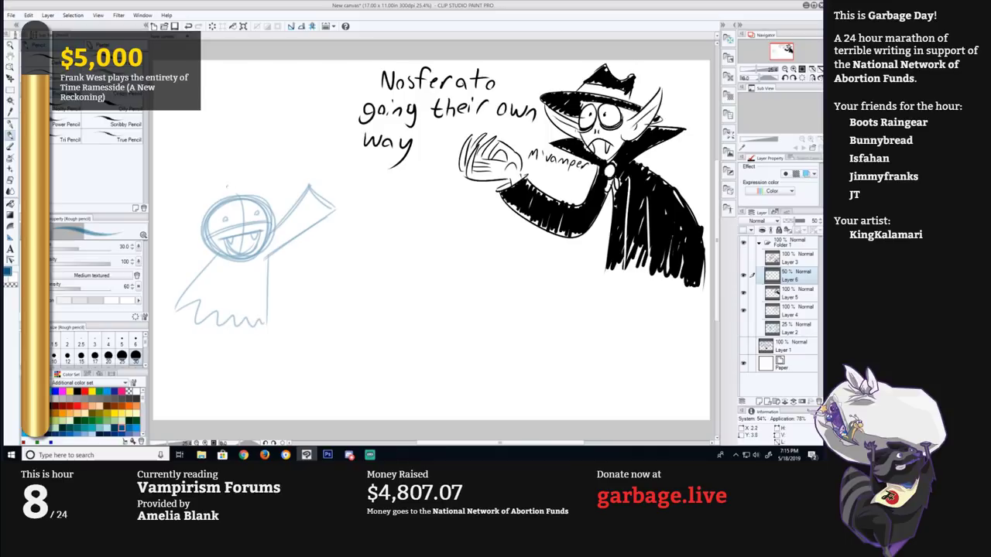
{"action": "left_click_drag", "start_coordinate": [229, 199], "coordinate": [245, 203]}
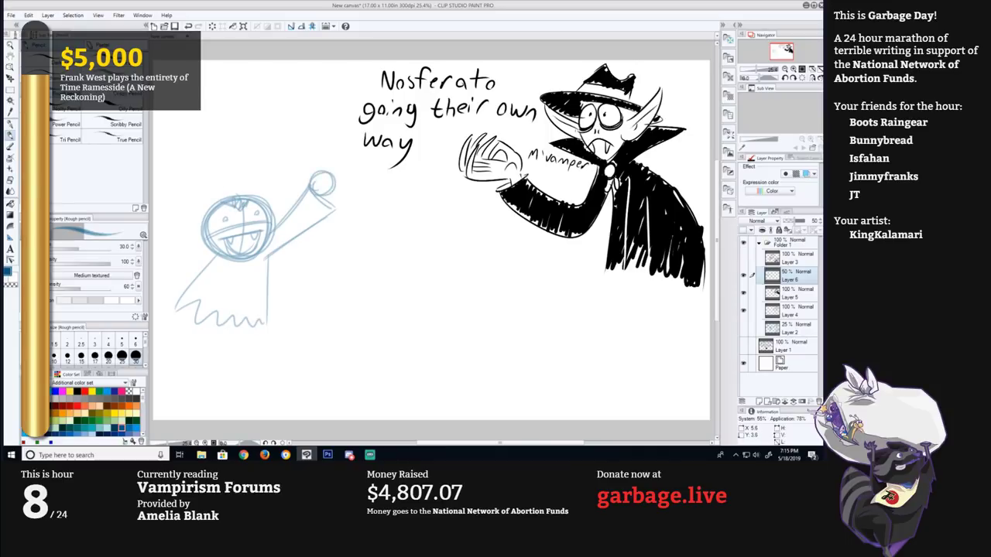
Step: Sketch the upright fingers and the thumb on the raised hand's palm
{"action": "mouse_move", "coordinate": [309, 185]}
{"action": "left_mouse_down"}
{"action": "mouse_move", "coordinate": [324, 193]}
{"action": "mouse_move", "coordinate": [315, 151]}
{"action": "left_mouse_up"}
{"action": "key", "text": "ctrl+z"}
{"action": "mouse_move", "coordinate": [315, 152]}
{"action": "left_mouse_down"}
{"action": "mouse_move", "coordinate": [313, 172]}
{"action": "mouse_move", "coordinate": [318, 143]}
{"action": "mouse_move", "coordinate": [330, 149]}
{"action": "left_mouse_up"}
{"action": "left_click_drag", "start_coordinate": [331, 179], "coordinate": [334, 148]}
{"action": "mouse_move", "coordinate": [333, 188]}
{"action": "left_mouse_down"}
{"action": "mouse_move", "coordinate": [340, 167]}
{"action": "mouse_move", "coordinate": [322, 194]}
{"action": "mouse_move", "coordinate": [301, 185]}
{"action": "left_mouse_up"}
{"action": "key", "text": "ctrl+z"}
{"action": "key", "text": "ctrl+z"}
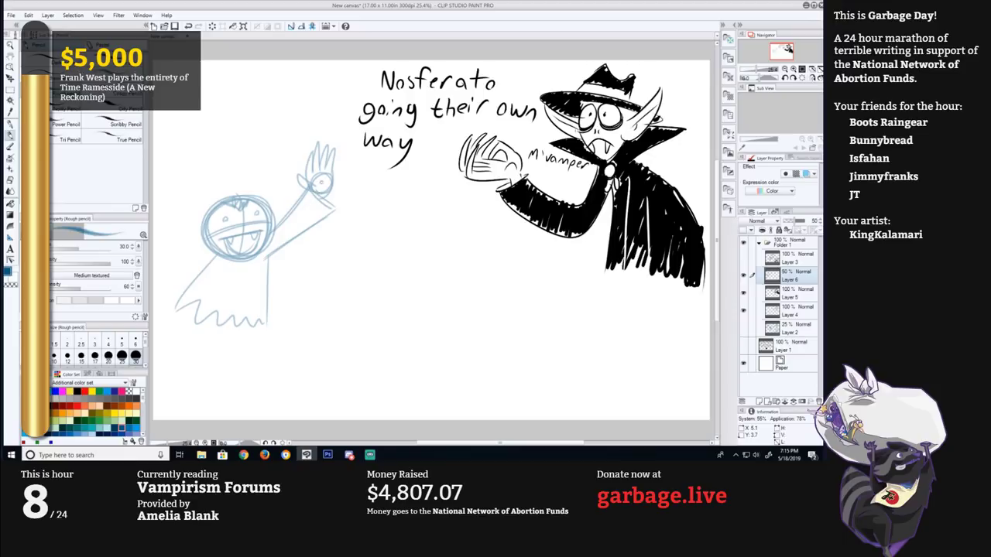
Step: Touch up the raised hand's palm and sketch ears on both sides of the round head
{"action": "left_click_drag", "start_coordinate": [319, 188], "coordinate": [322, 183]}
{"action": "mouse_move", "coordinate": [244, 218]}
{"action": "left_mouse_down"}
{"action": "mouse_move", "coordinate": [201, 251]}
{"action": "mouse_move", "coordinate": [214, 254]}
{"action": "left_mouse_up"}
{"action": "mouse_move", "coordinate": [271, 229]}
{"action": "left_mouse_down"}
{"action": "mouse_move", "coordinate": [277, 221]}
{"action": "mouse_move", "coordinate": [272, 238]}
{"action": "left_mouse_up"}
Step: Sketch a second raised hand facing the first one, with a round palm, a rounded finger shape and a slanting forearm
{"action": "mouse_move", "coordinate": [354, 199]}
{"action": "left_mouse_down"}
{"action": "mouse_move", "coordinate": [371, 197]}
{"action": "mouse_move", "coordinate": [357, 201]}
{"action": "mouse_move", "coordinate": [371, 196]}
{"action": "mouse_move", "coordinate": [360, 200]}
{"action": "mouse_move", "coordinate": [348, 164]}
{"action": "mouse_move", "coordinate": [370, 194]}
{"action": "mouse_move", "coordinate": [347, 171]}
{"action": "mouse_move", "coordinate": [373, 163]}
{"action": "left_mouse_up"}
{"action": "key", "text": "ctrl+z"}
{"action": "key", "text": "ctrl+z"}
{"action": "mouse_move", "coordinate": [372, 156]}
{"action": "left_mouse_down"}
{"action": "mouse_move", "coordinate": [375, 189]}
{"action": "mouse_move", "coordinate": [357, 200]}
{"action": "mouse_move", "coordinate": [377, 245]}
{"action": "left_mouse_up"}
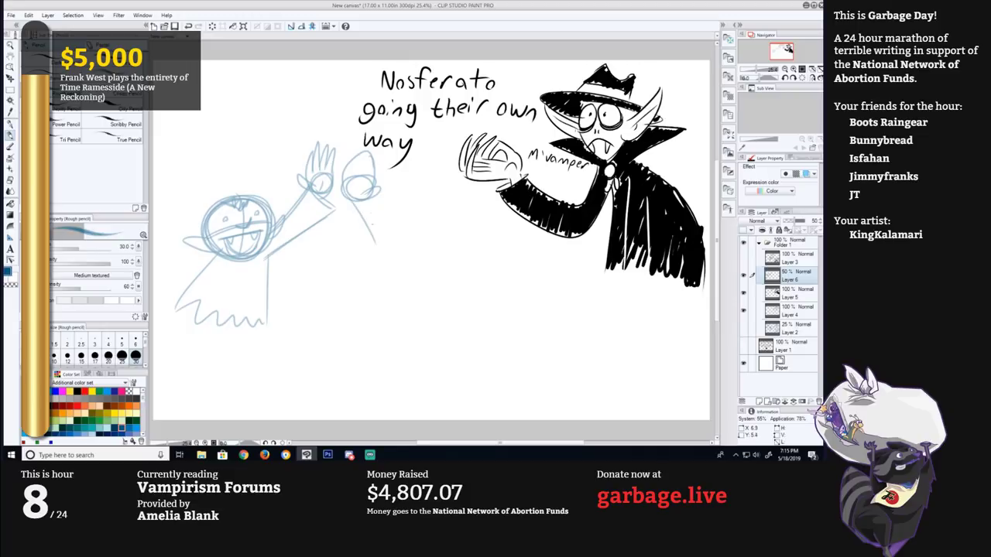
{"action": "left_click_drag", "start_coordinate": [368, 195], "coordinate": [382, 243]}
{"action": "left_click_drag", "start_coordinate": [368, 200], "coordinate": [379, 246]}
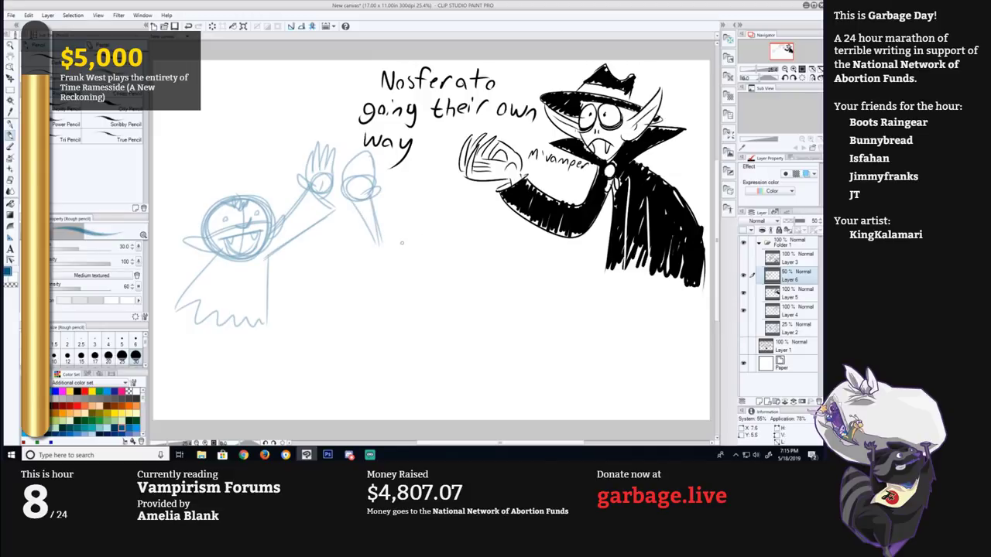